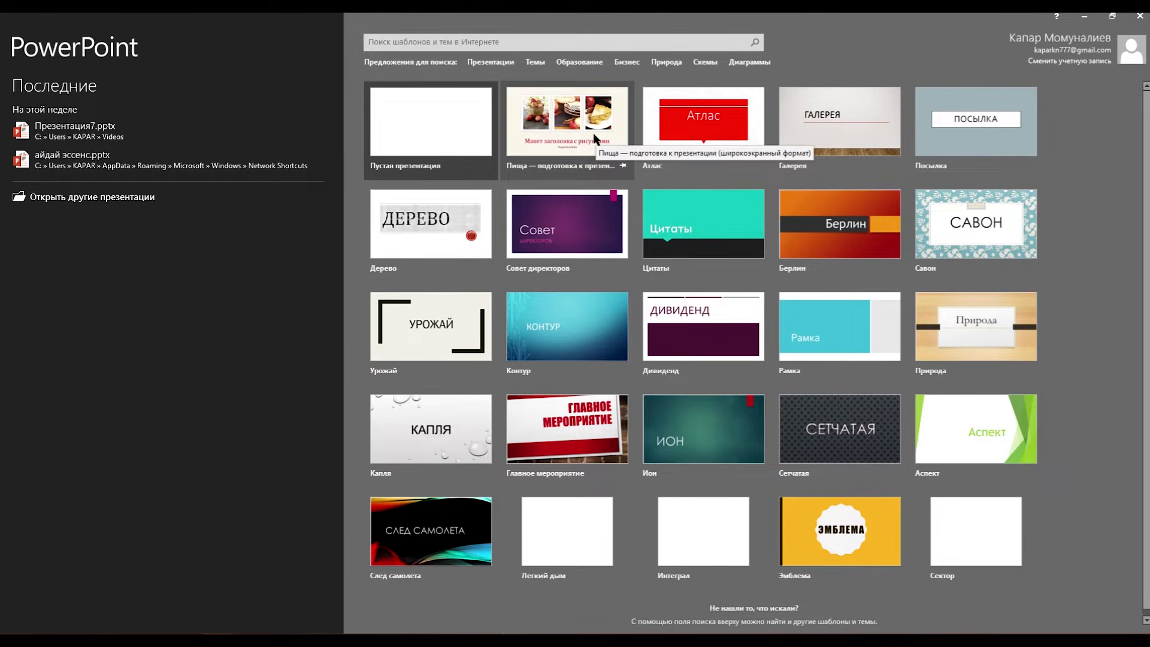
Create a blank presentation and move the vertical guide to the slide's left edge and the horizontal guide to its bottom edge.
left_click(440, 137)
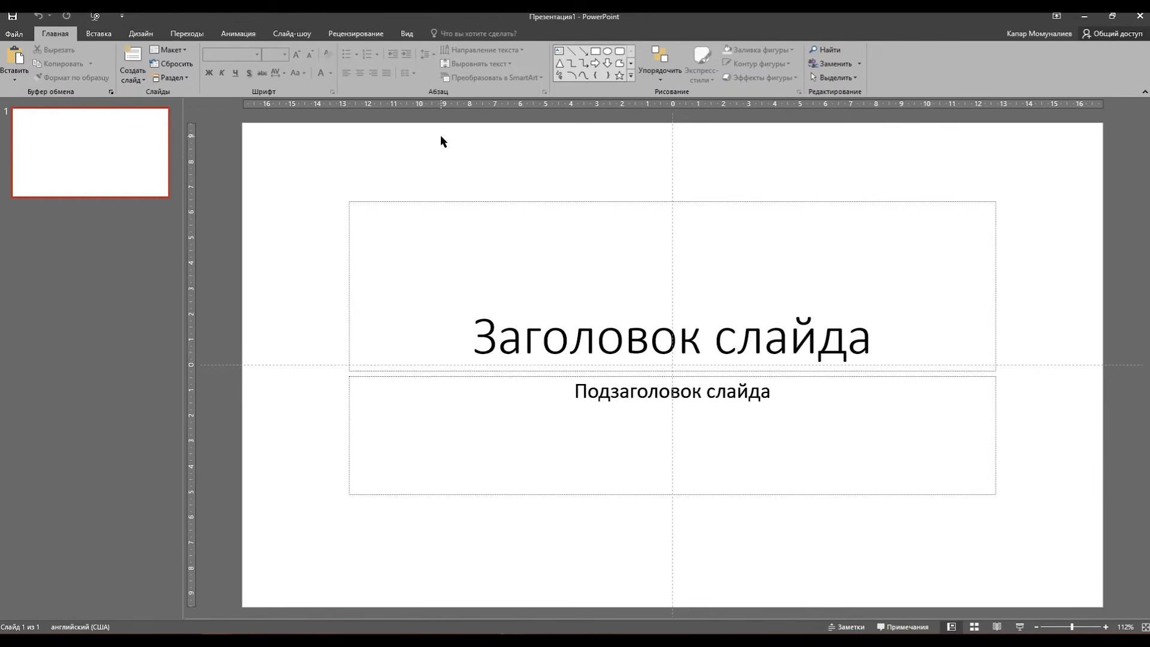
left_click_drag(672, 157, 242, 167)
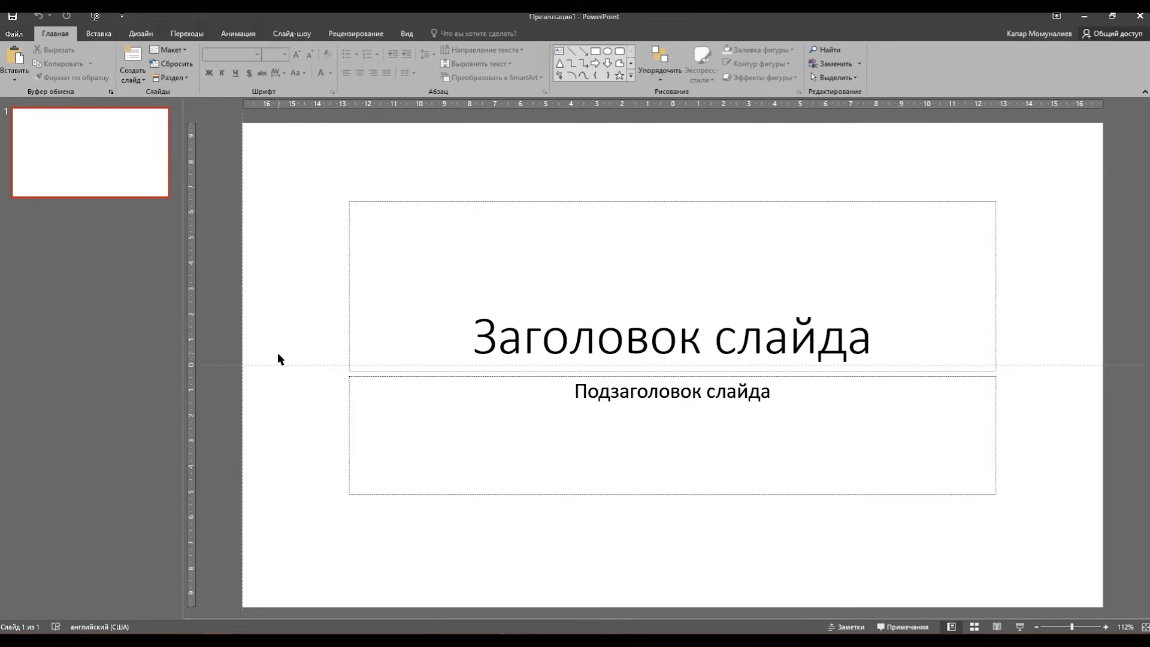
left_click_drag(281, 364, 282, 608)
Enter "Текст жазабыз" in the slide's title placeholder.
left_click(886, 342)
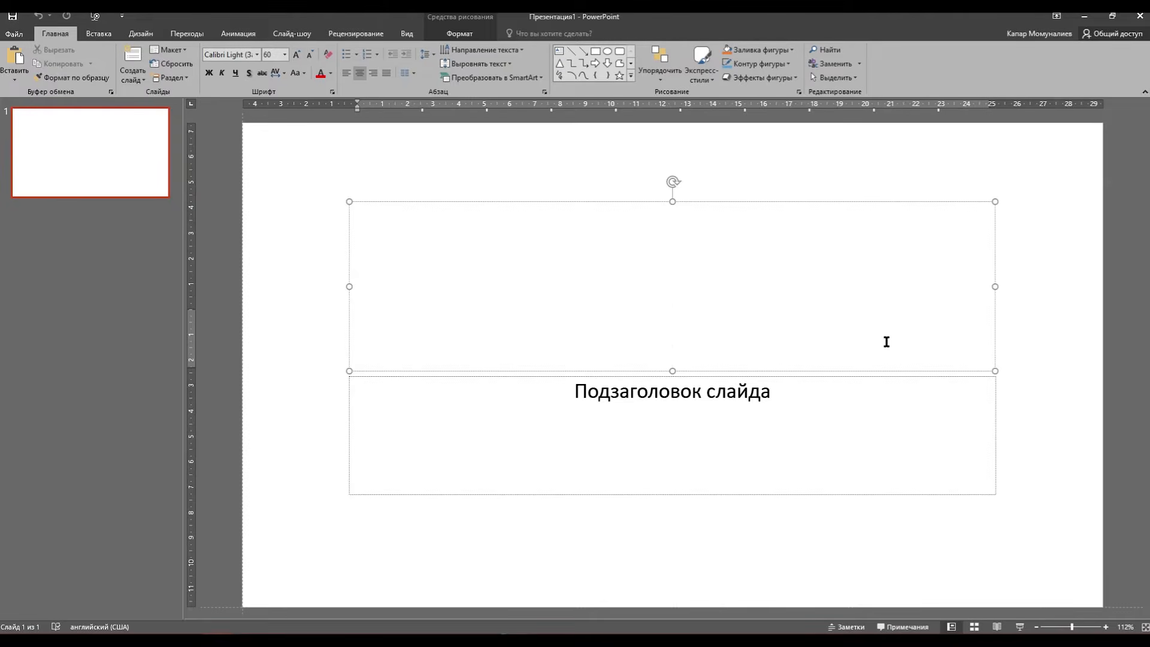
key("alt+shift")
type("текст жазаб")
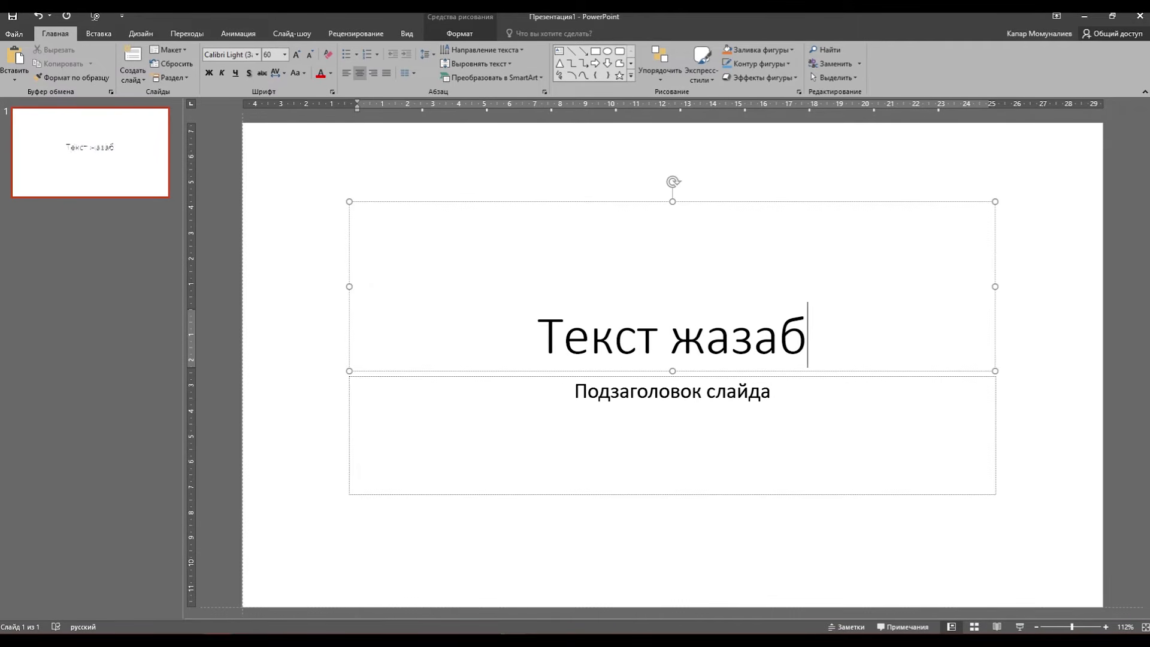
type("ыз")
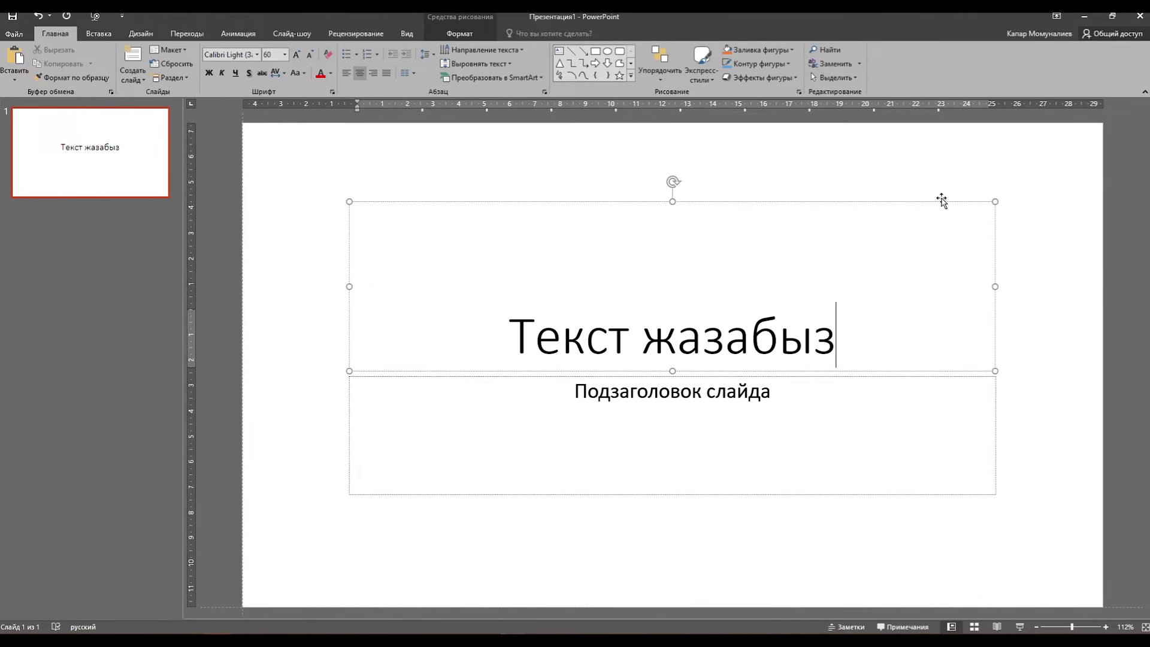
Delete the title and subtitle placeholders from the slide.
left_click(944, 201)
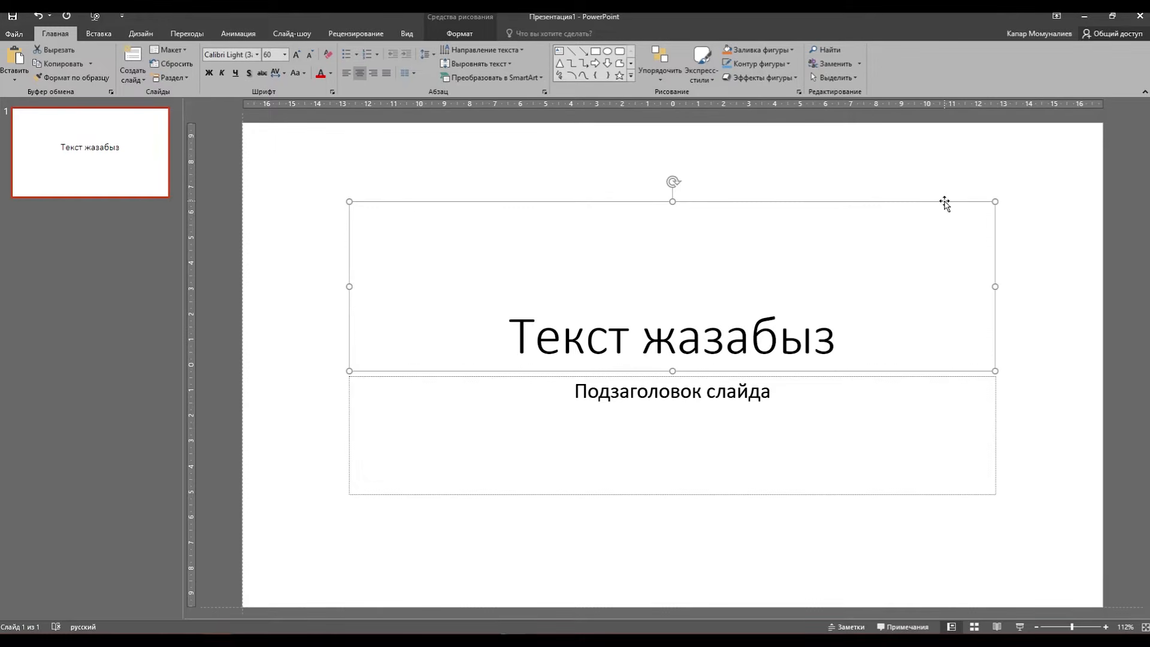
key("Delete")
left_click(943, 200)
key("Delete")
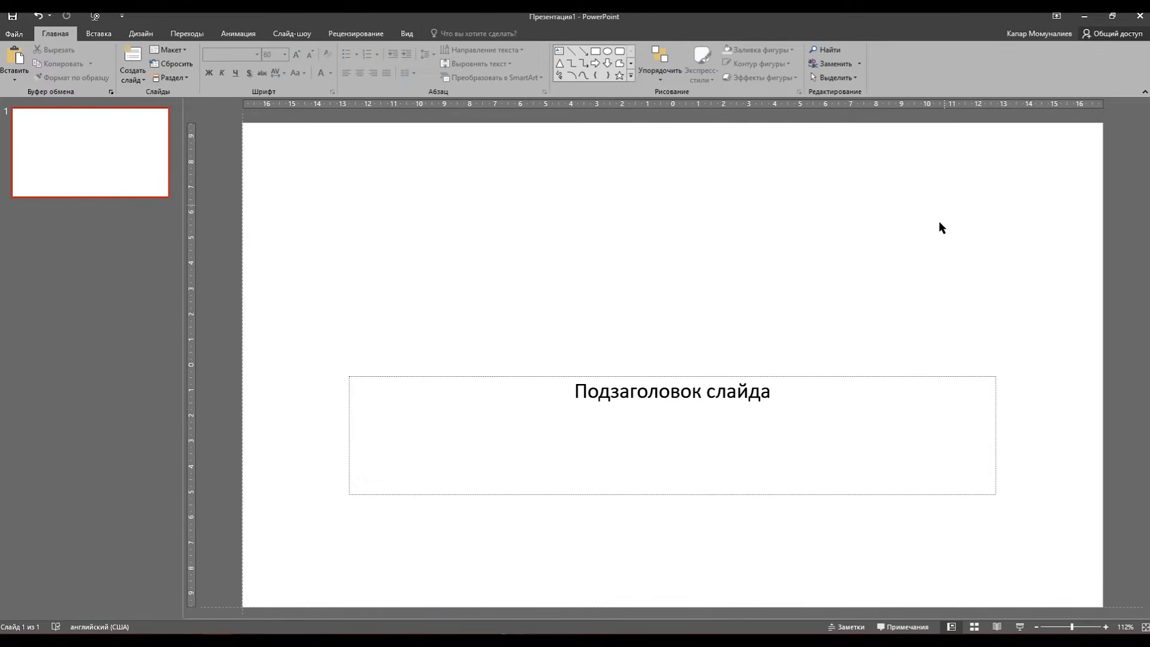
left_click(940, 376)
key("Delete")
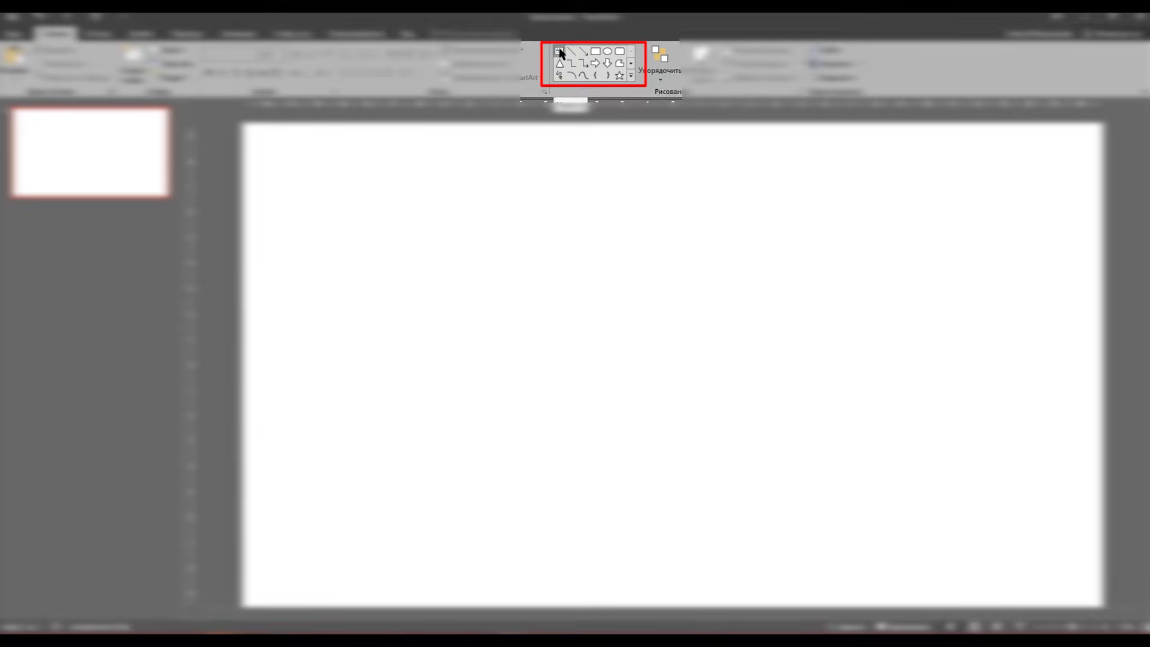
Insert a text box near the middle of the slide with the text "Текстти ушул жерге жазса болот".
left_click(559, 48)
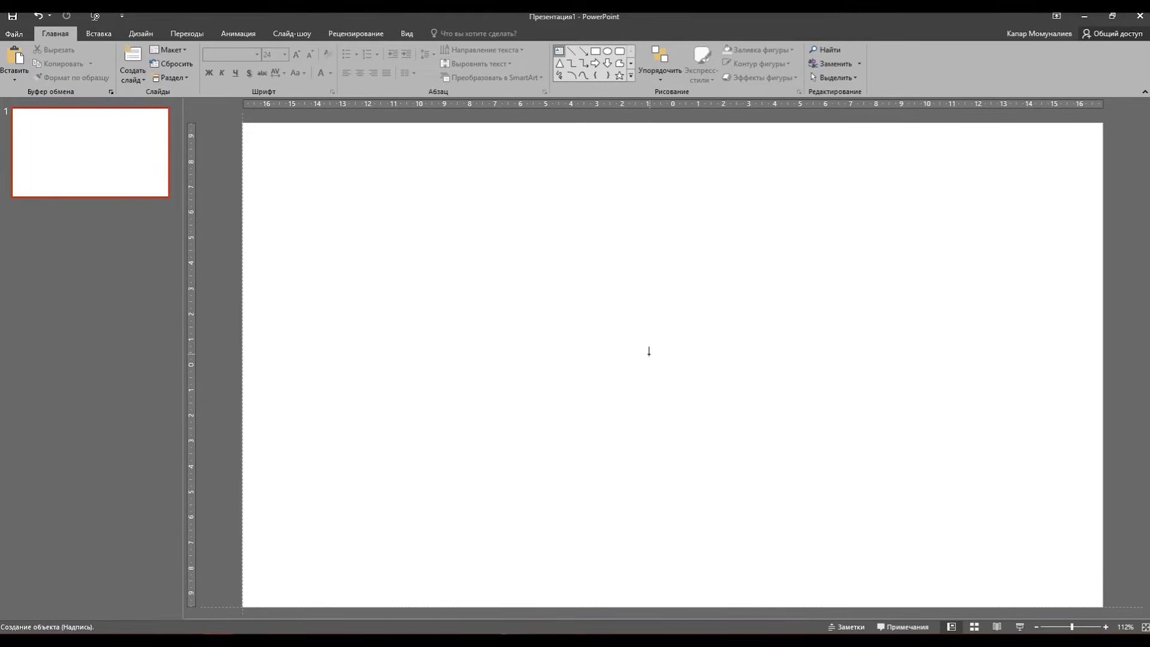
left_click(573, 352)
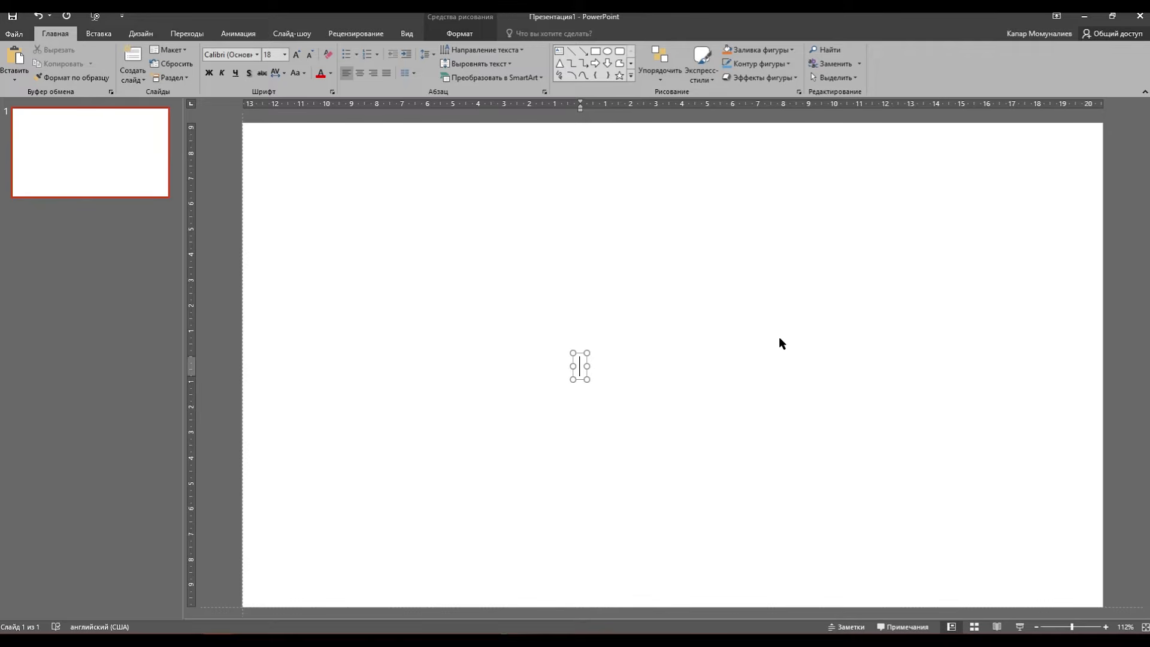
key("alt+shift")
type("тек")
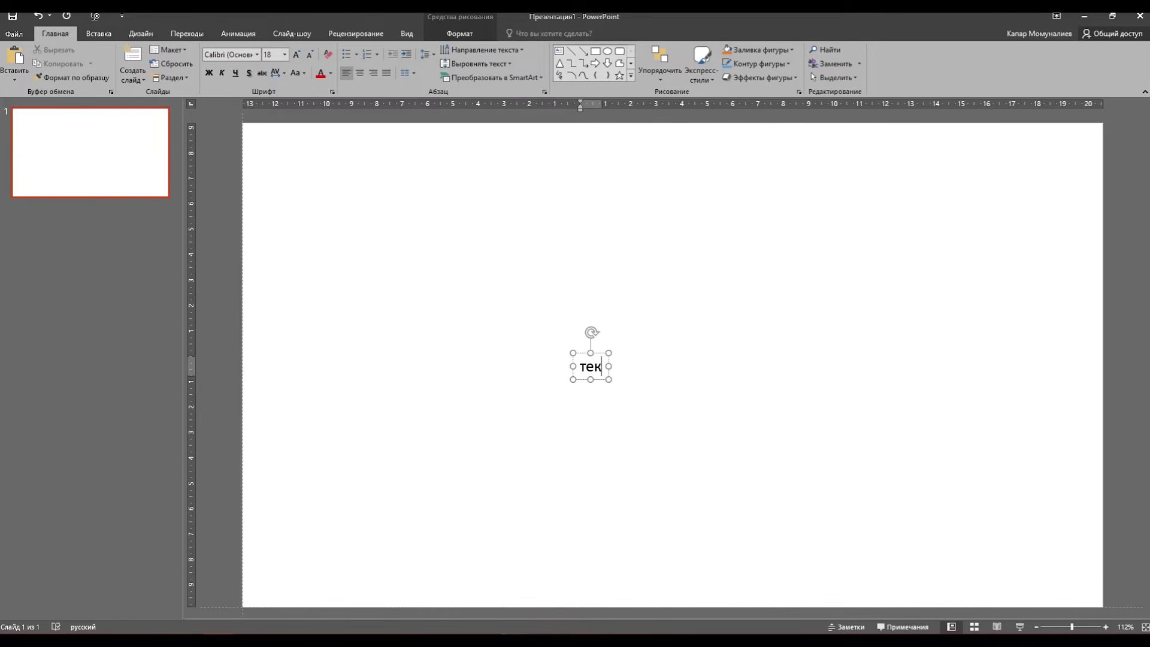
type("стти ")
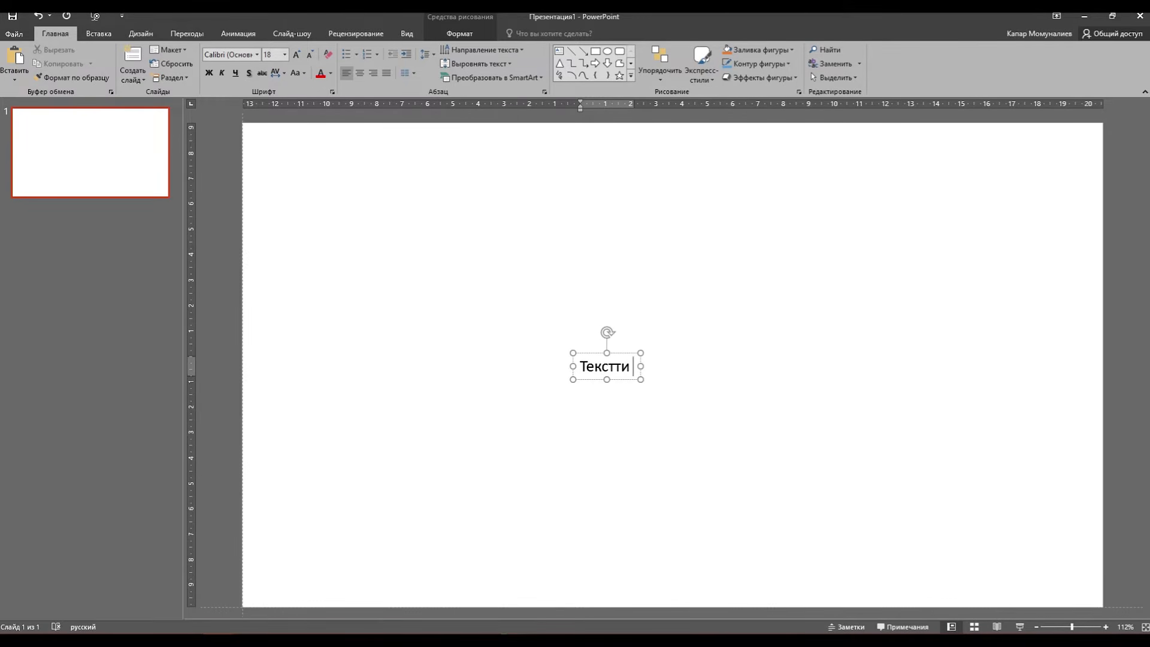
type("ушул жер")
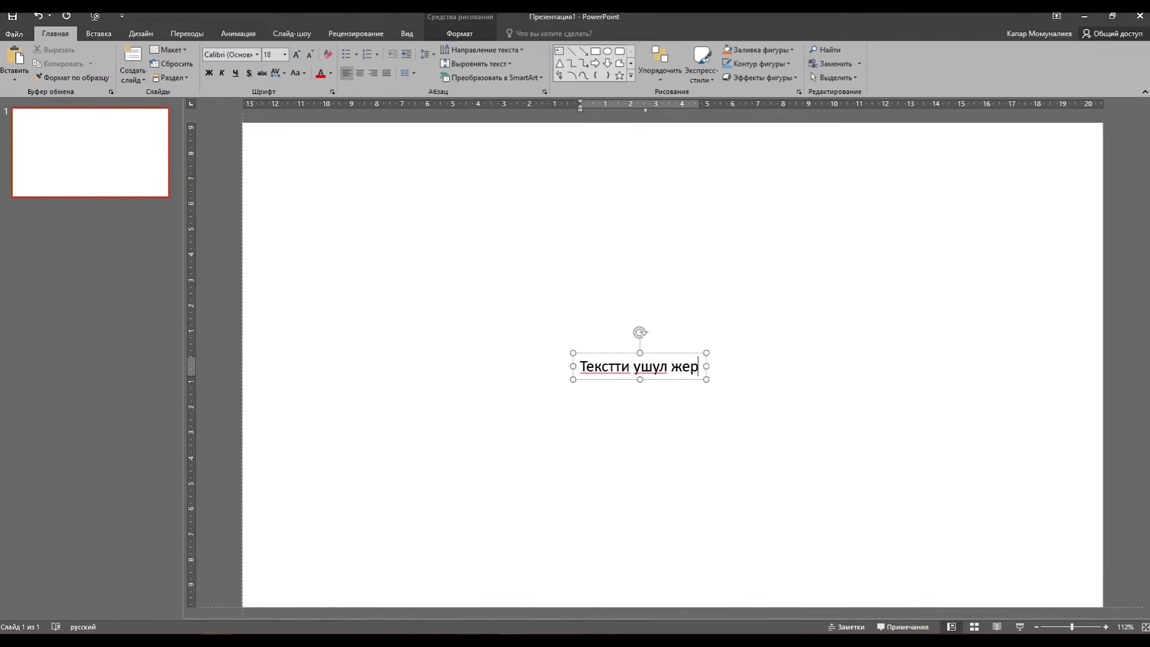
type("ге ж")
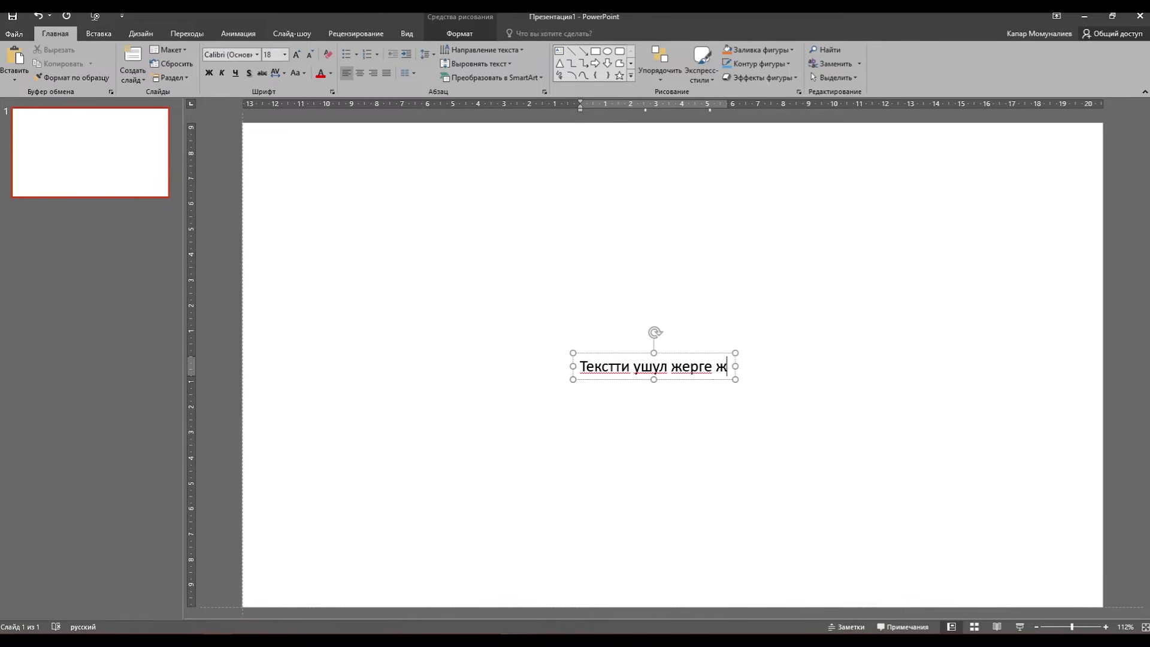
type("азса болот")
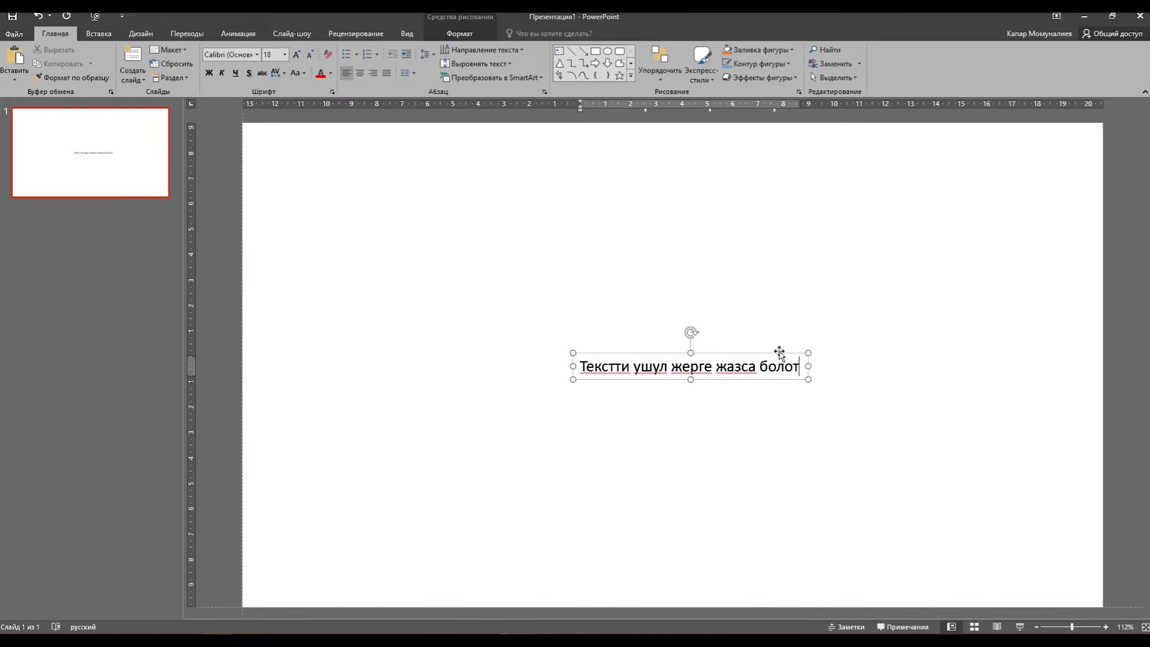
Apply the Calibri body-text font and a font size of 18 to the whole text box.
left_click(779, 352)
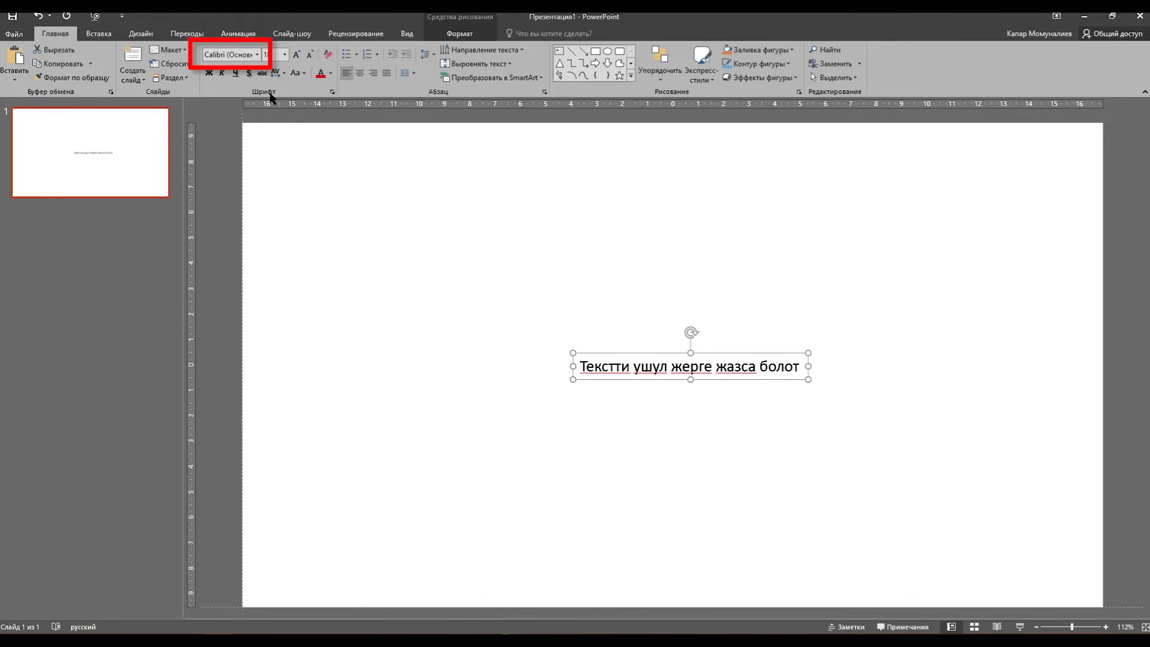
left_click(258, 55)
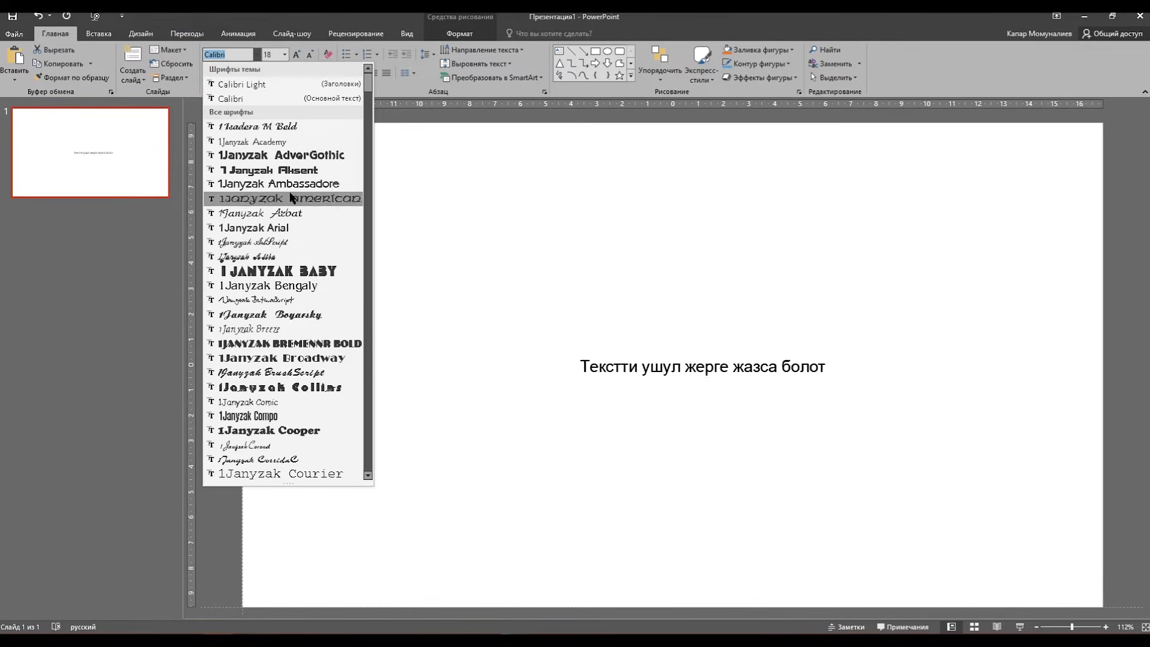
left_click(252, 99)
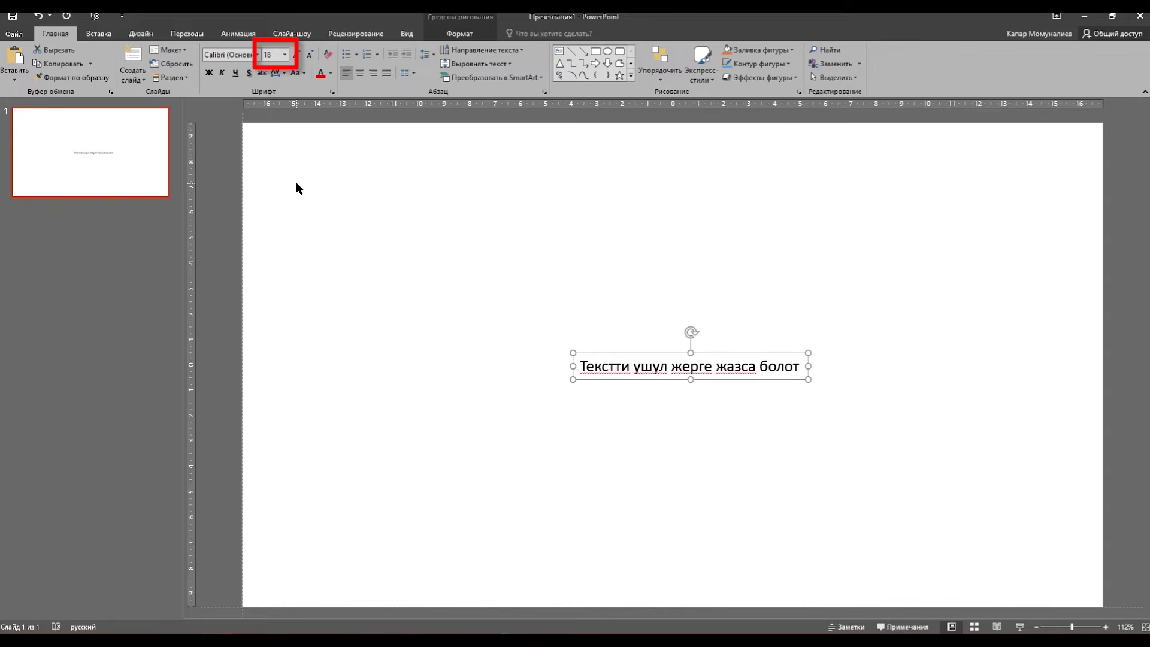
left_click(286, 55)
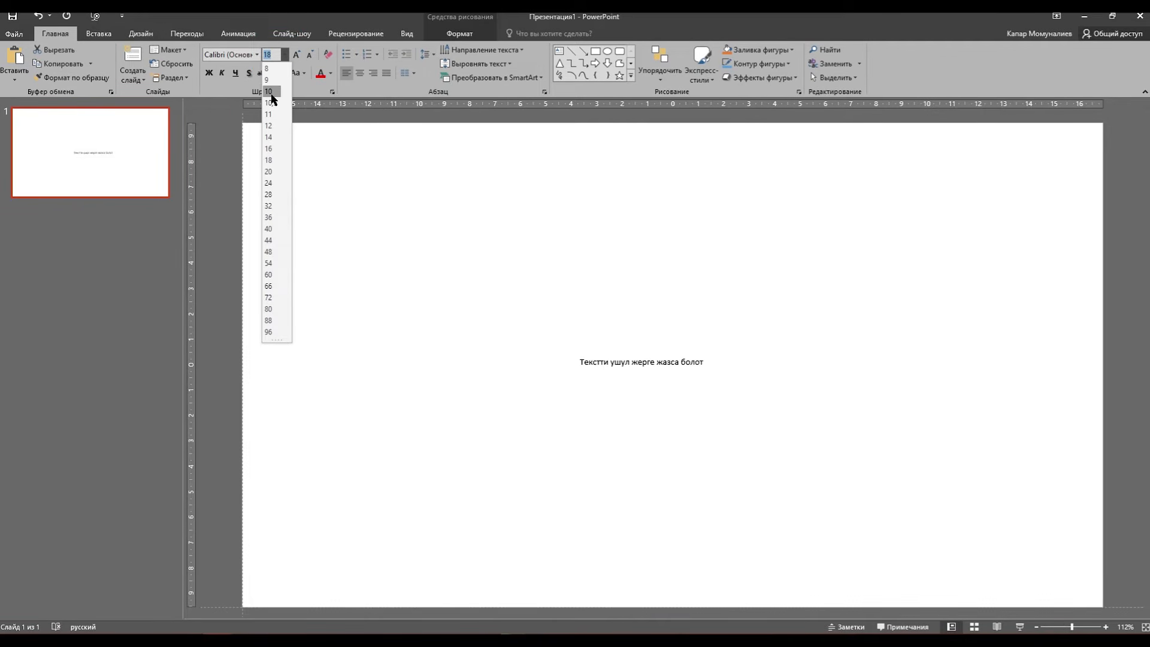
left_click(273, 157)
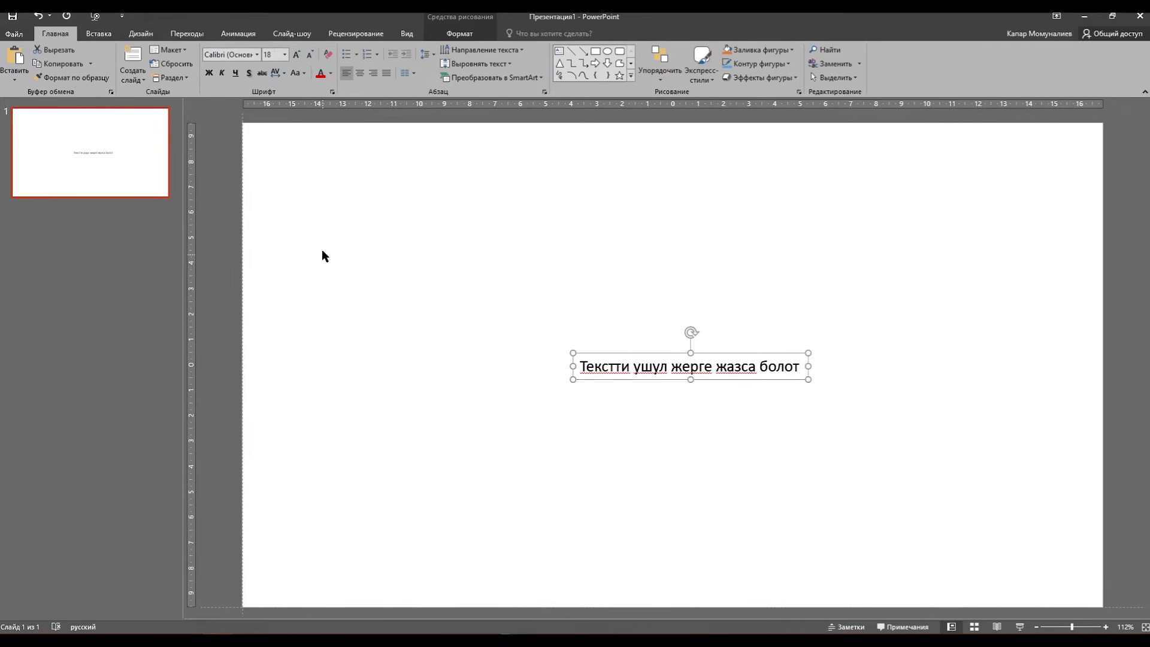
Set the text's font size to 50 and move the text box left so it fits on the slide.
left_click(277, 55)
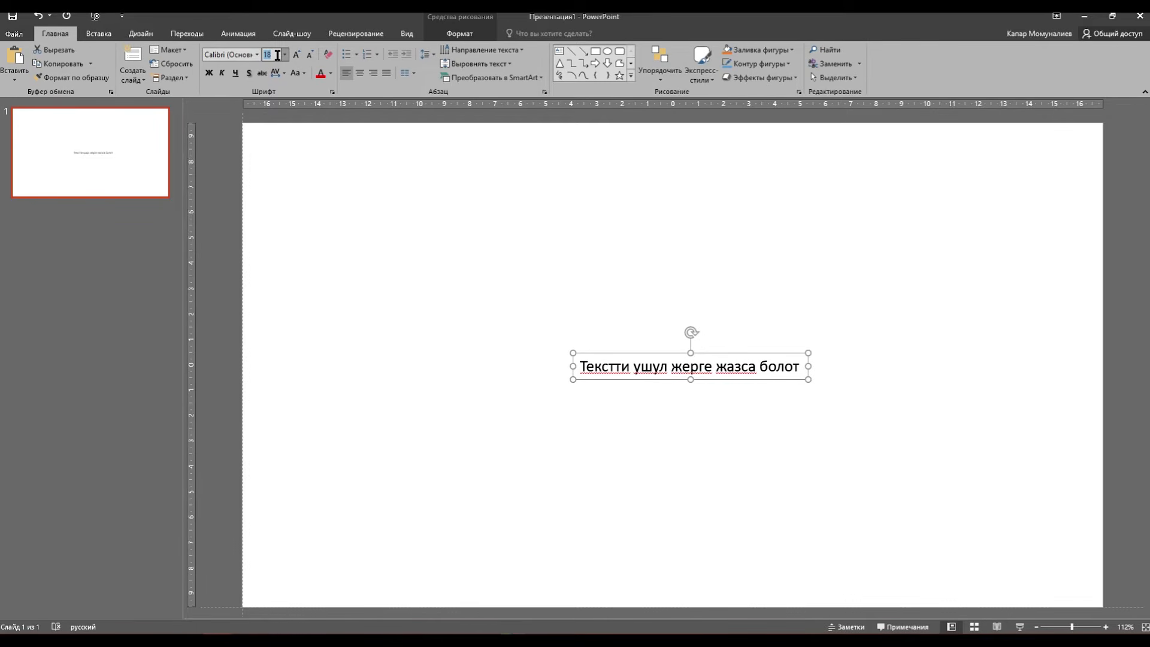
type("50")
key("Return")
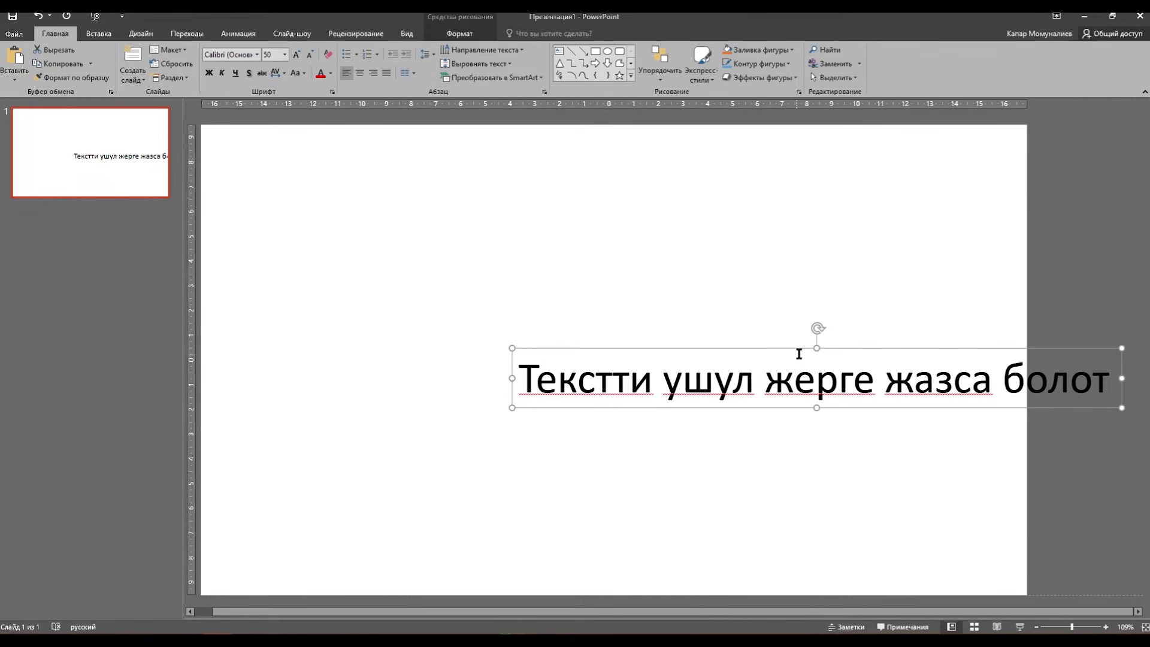
left_click_drag(835, 350, 551, 333)
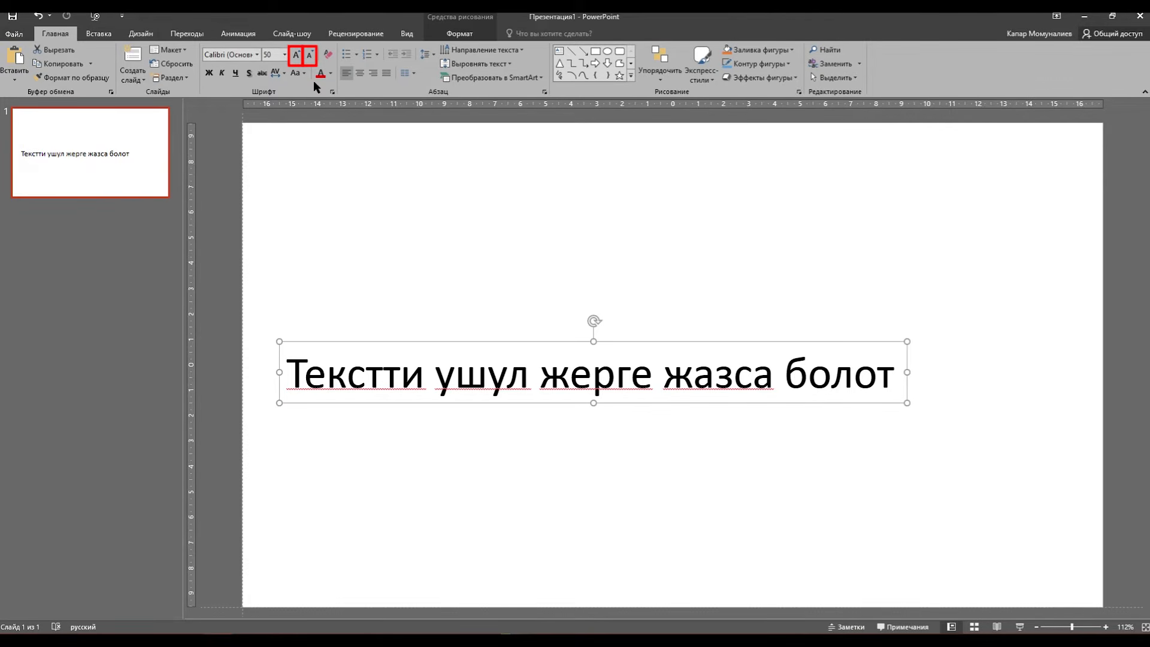
Step the font size up to 60 and back down to 44, and centre the text box on the slide.
left_click(297, 58)
left_click(296, 58)
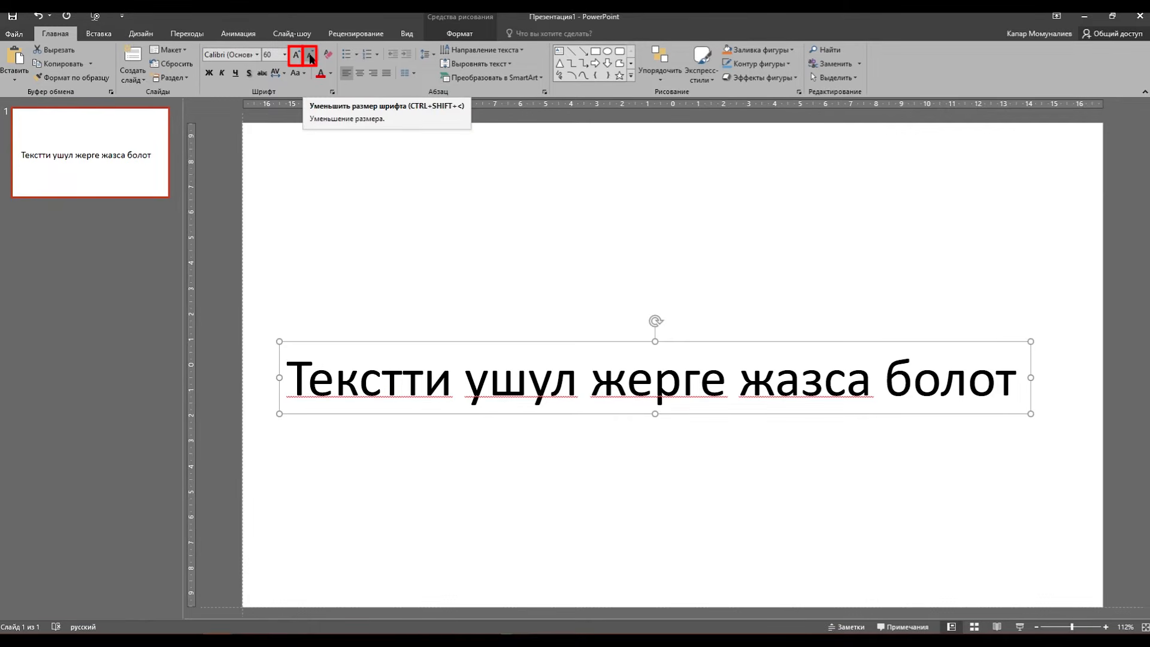
left_click(310, 57)
left_click(310, 57)
left_click(310, 57)
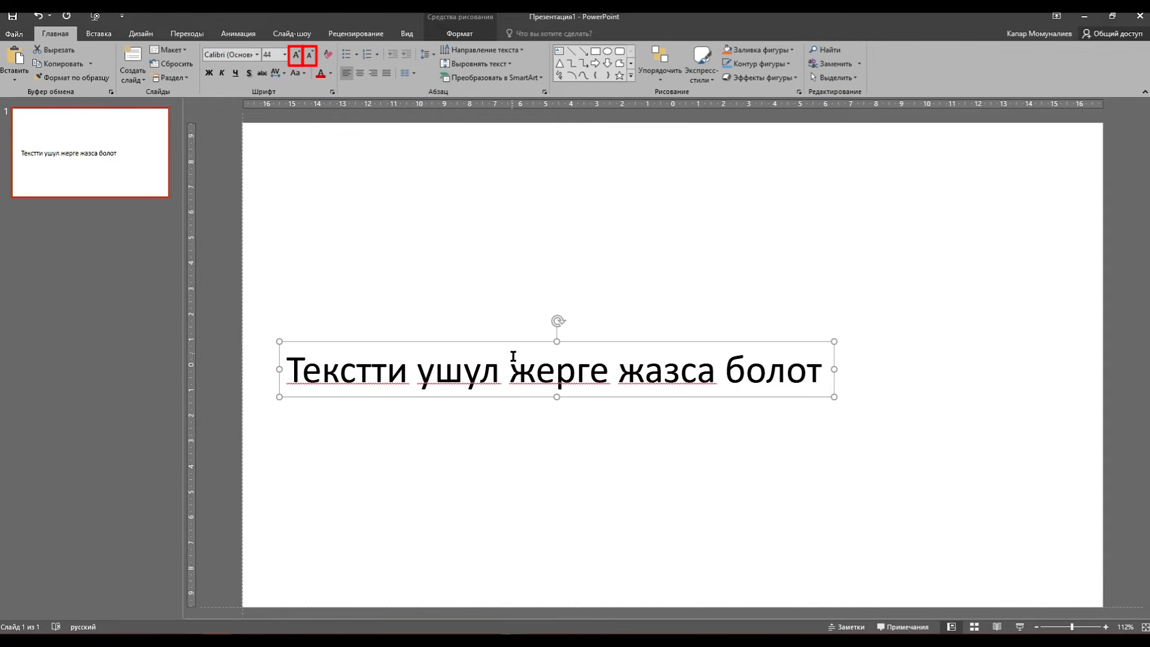
left_click_drag(541, 341, 660, 342)
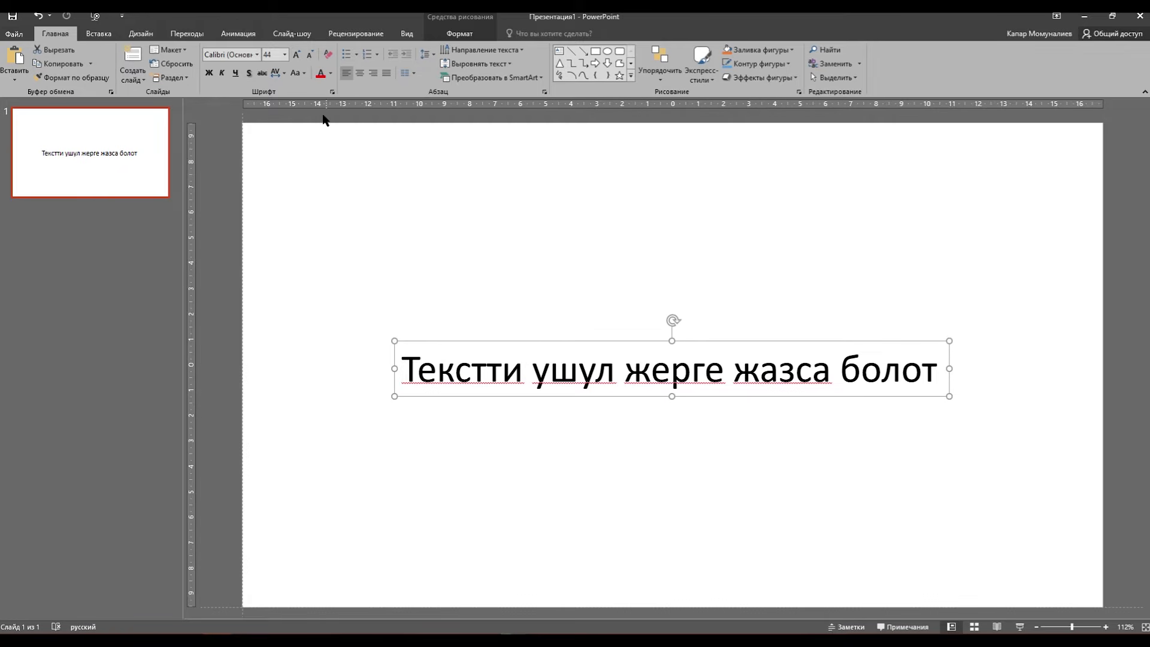
Try bold and italic on the text in turn, removing each format again.
left_click(211, 76)
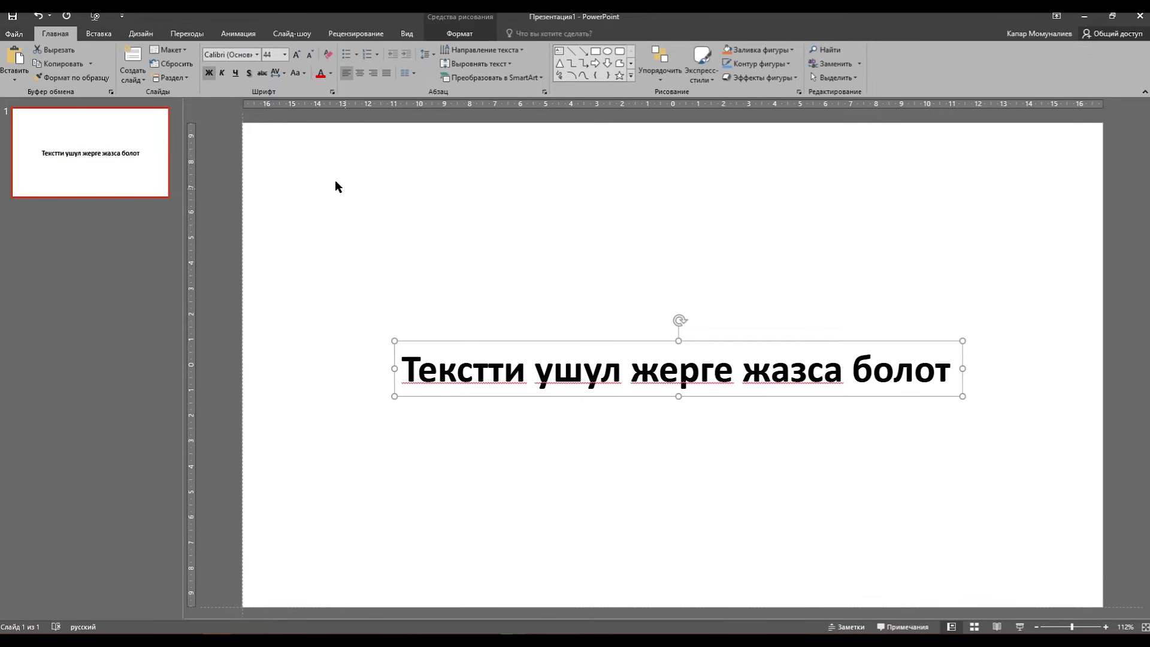
left_click(209, 73)
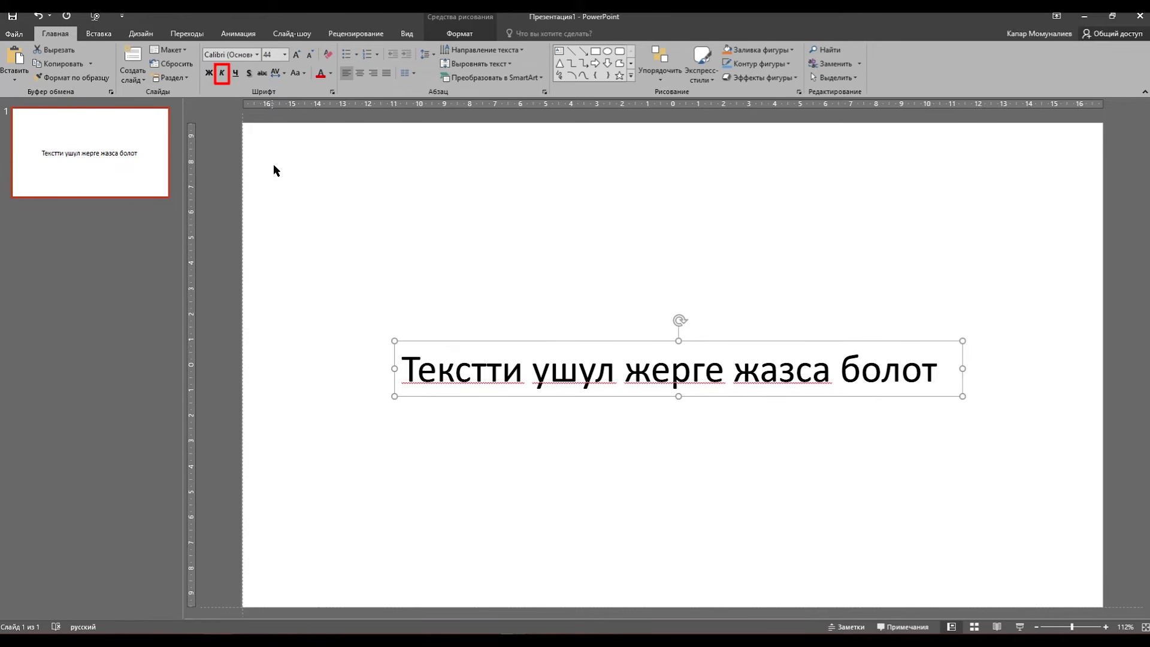
left_click(222, 74)
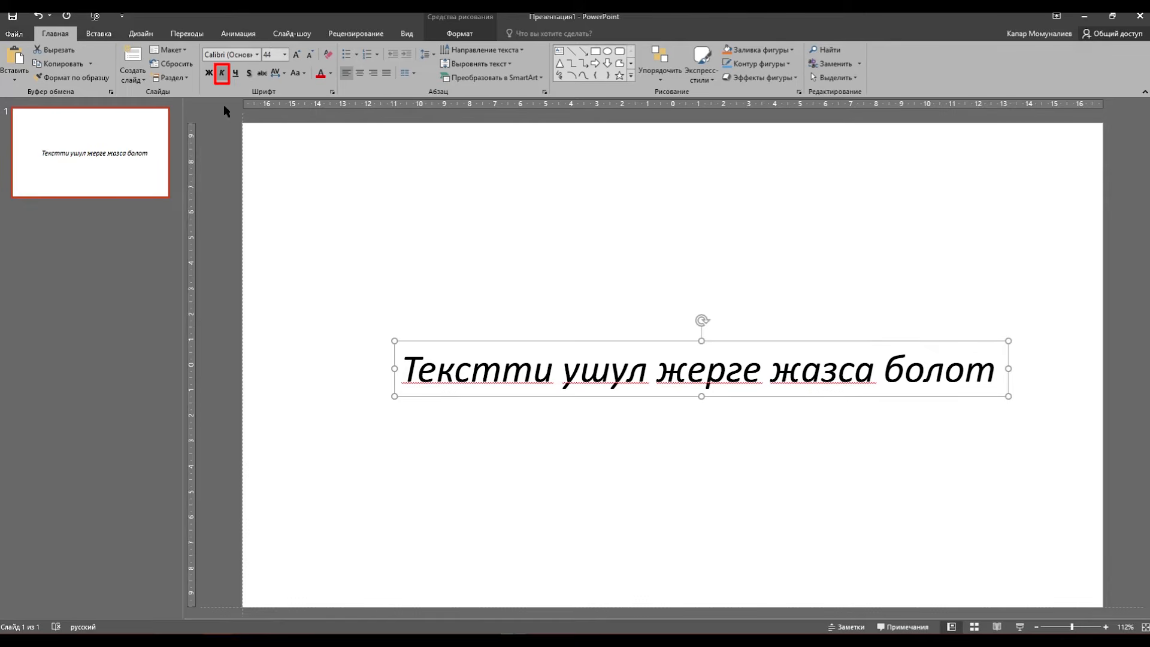
left_click(221, 73)
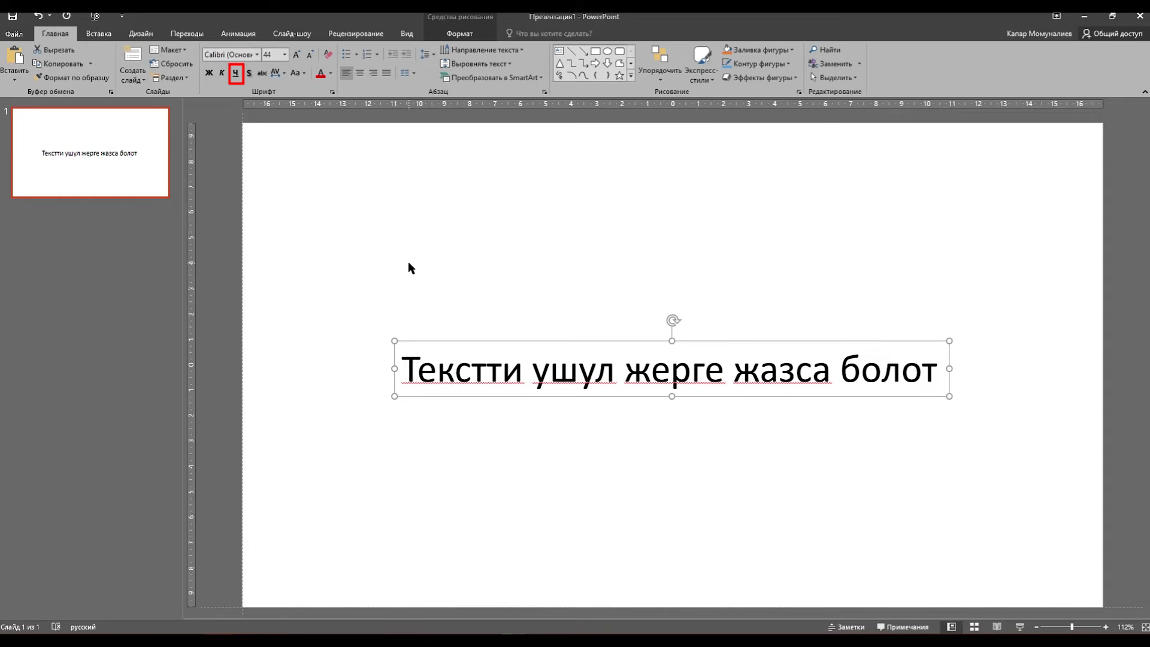
Underline the text, widen its box on both sides to nearly the slide's full width, and remove the underline.
left_click(237, 74)
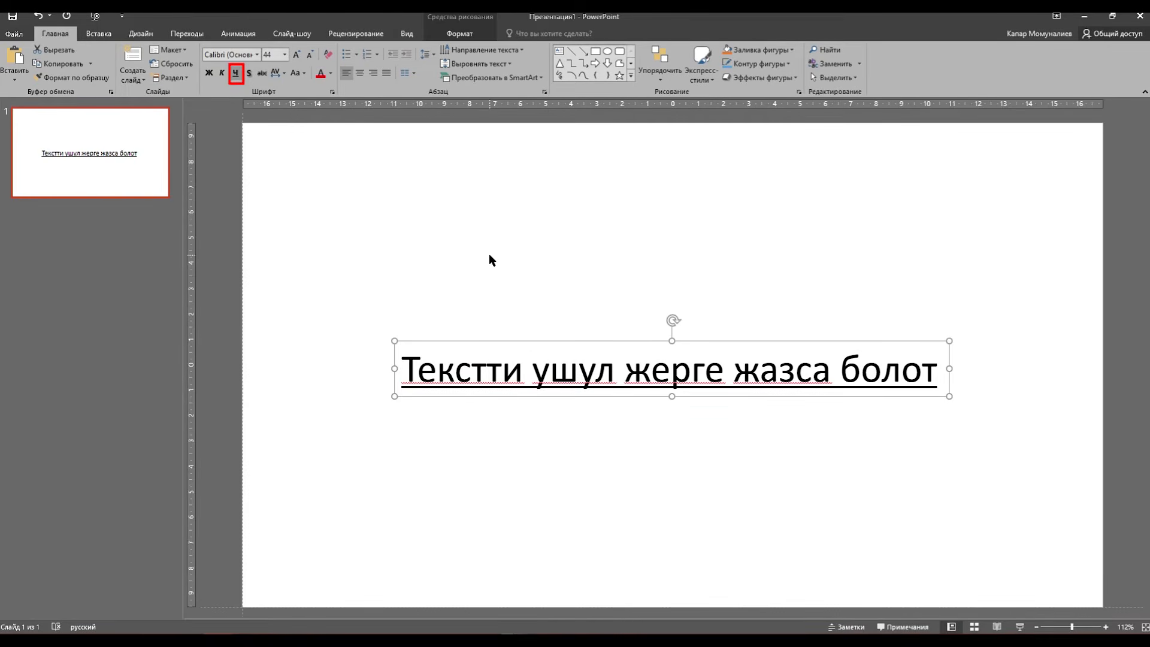
left_click_drag(951, 369, 1088, 369)
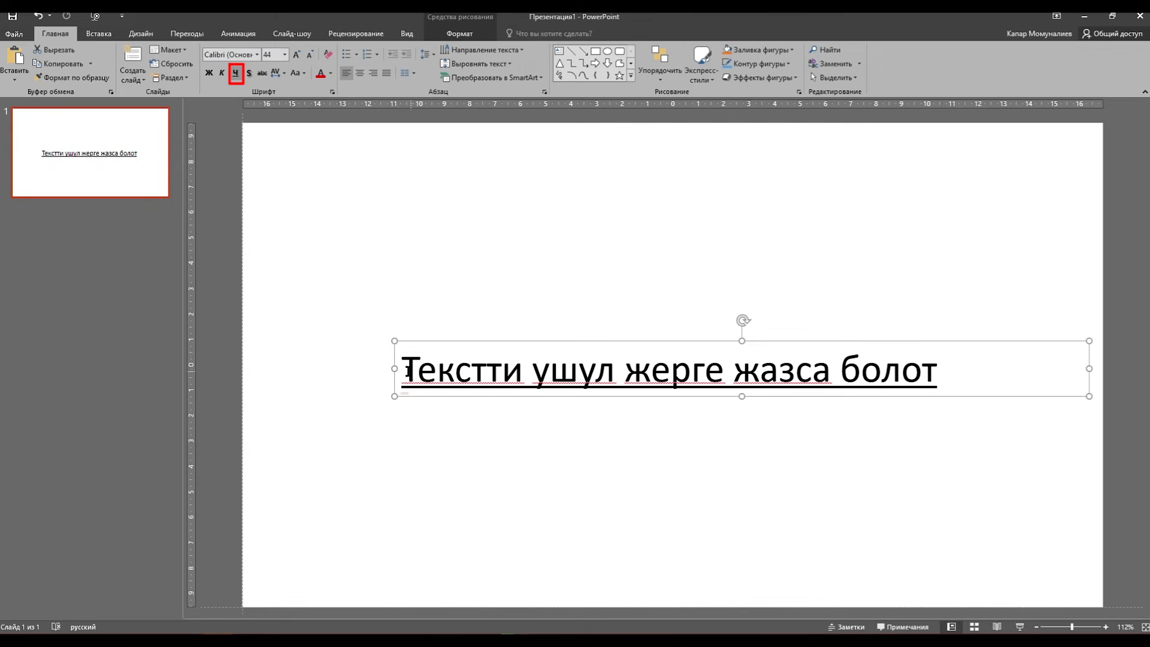
left_click_drag(393, 369, 285, 347)
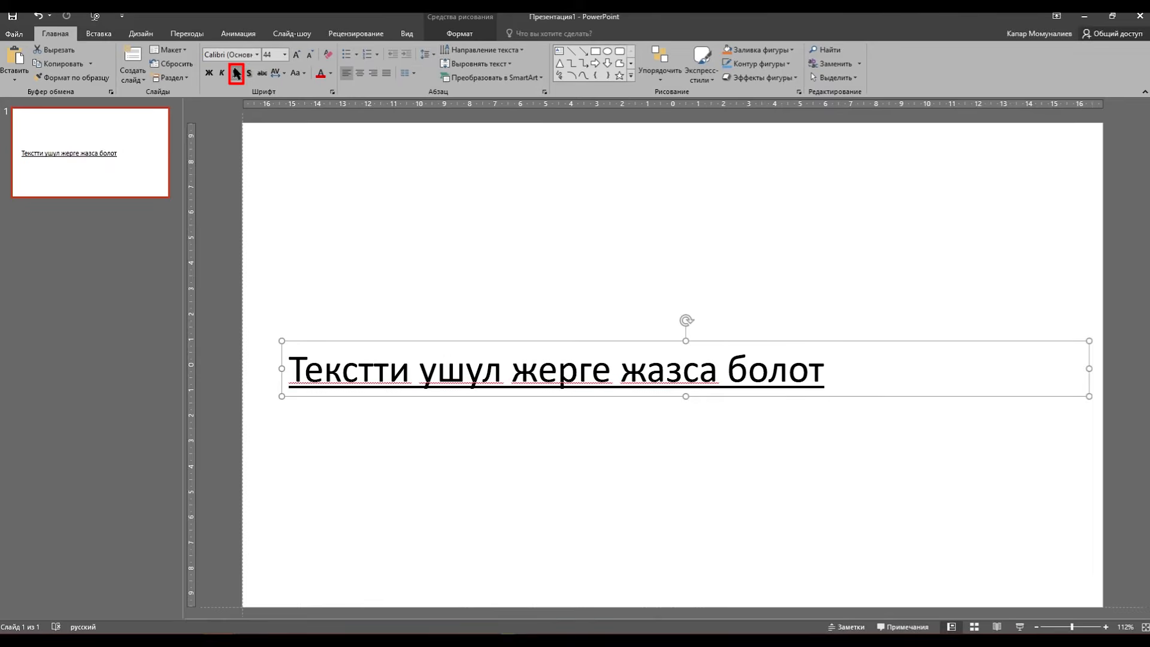
key("ctrl+u")
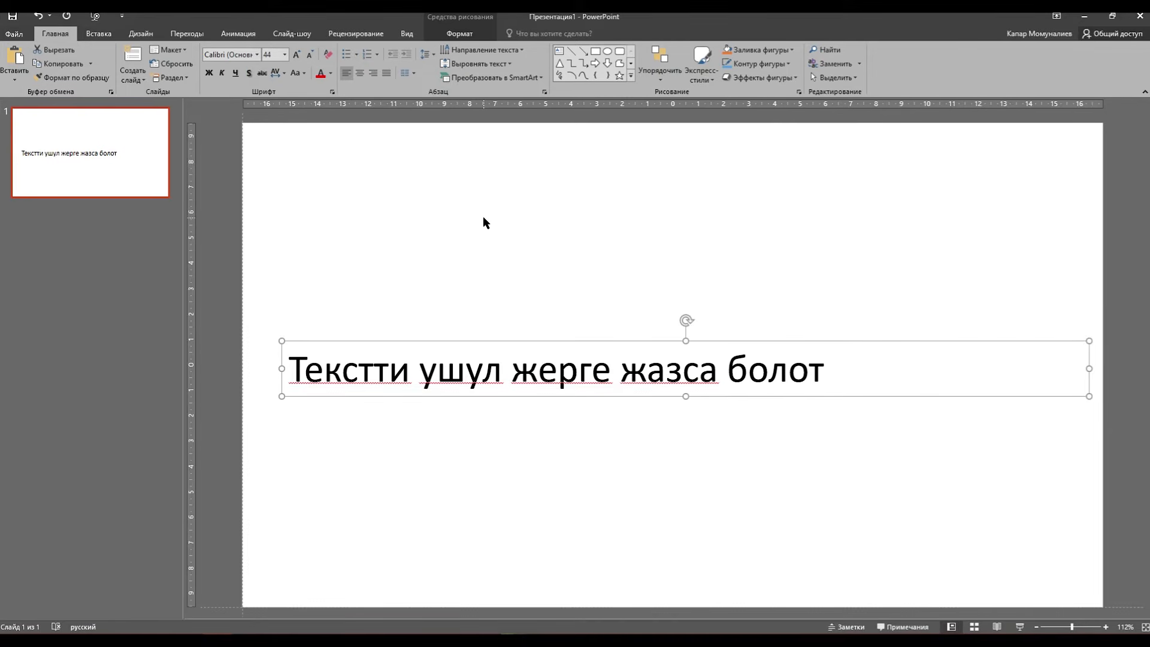
Apply a text shadow to the sentence in the text box.
left_click(249, 77)
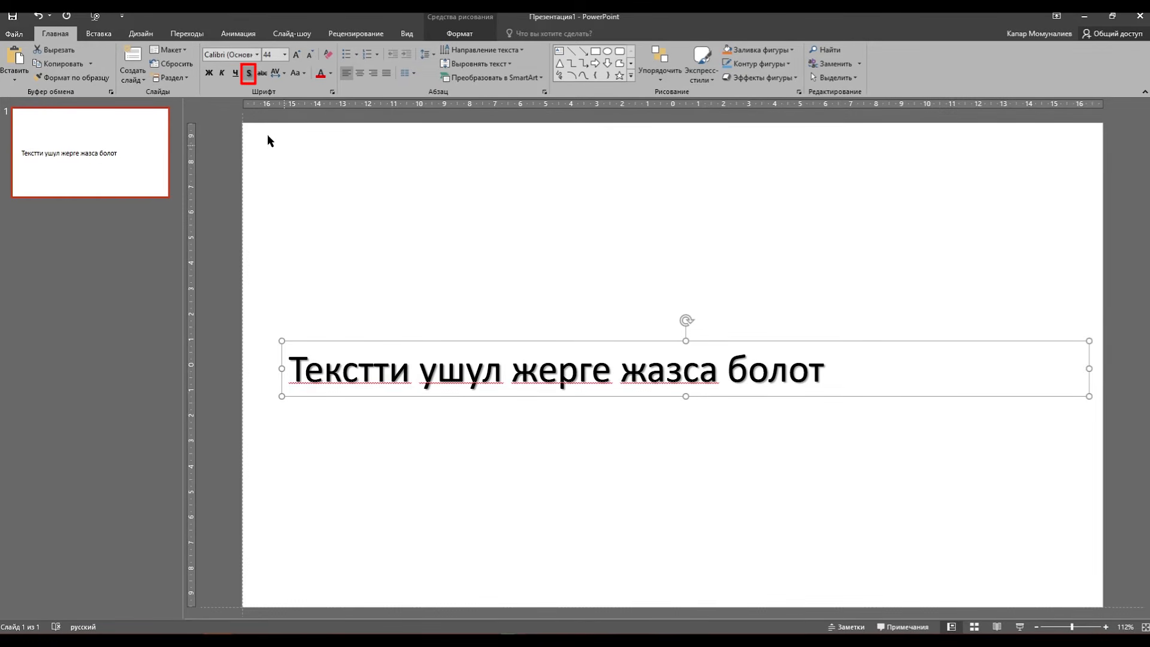
Remove the text shadow, and try strikethrough on the sentence before clearing it again.
left_click(249, 73)
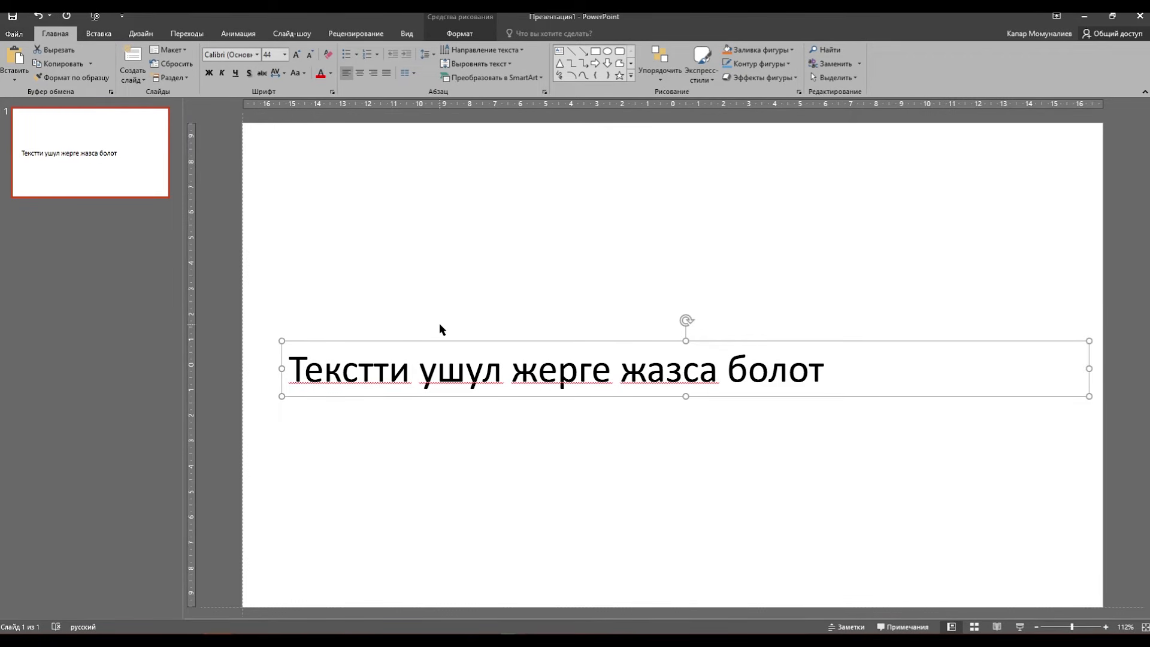
left_click(261, 73)
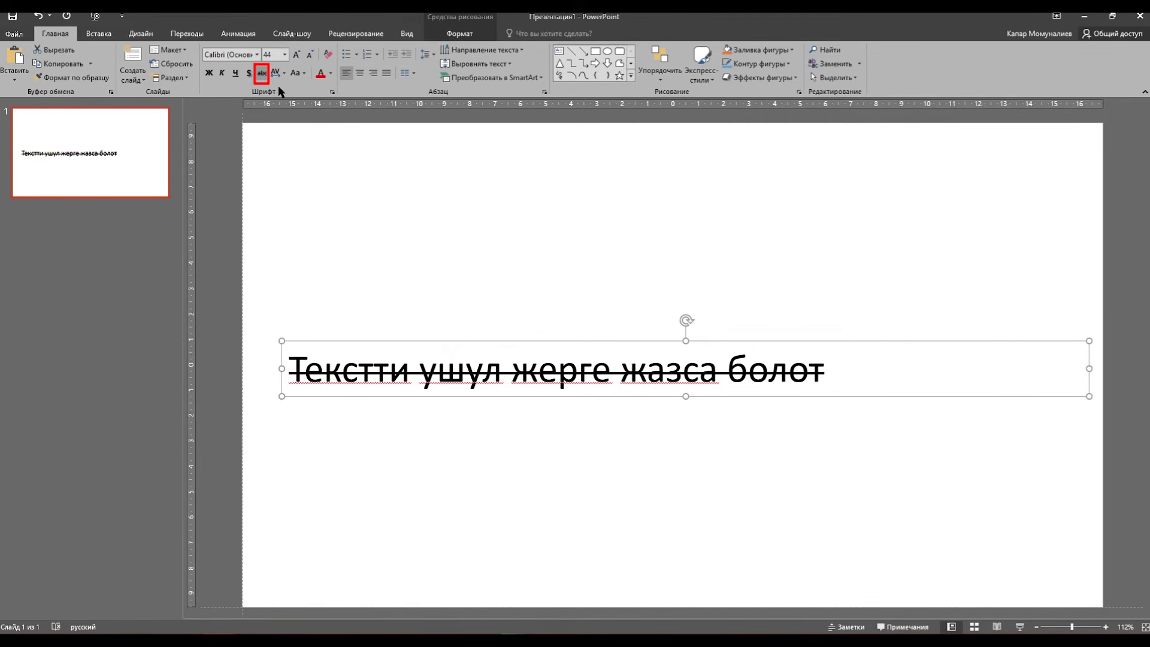
left_click(262, 73)
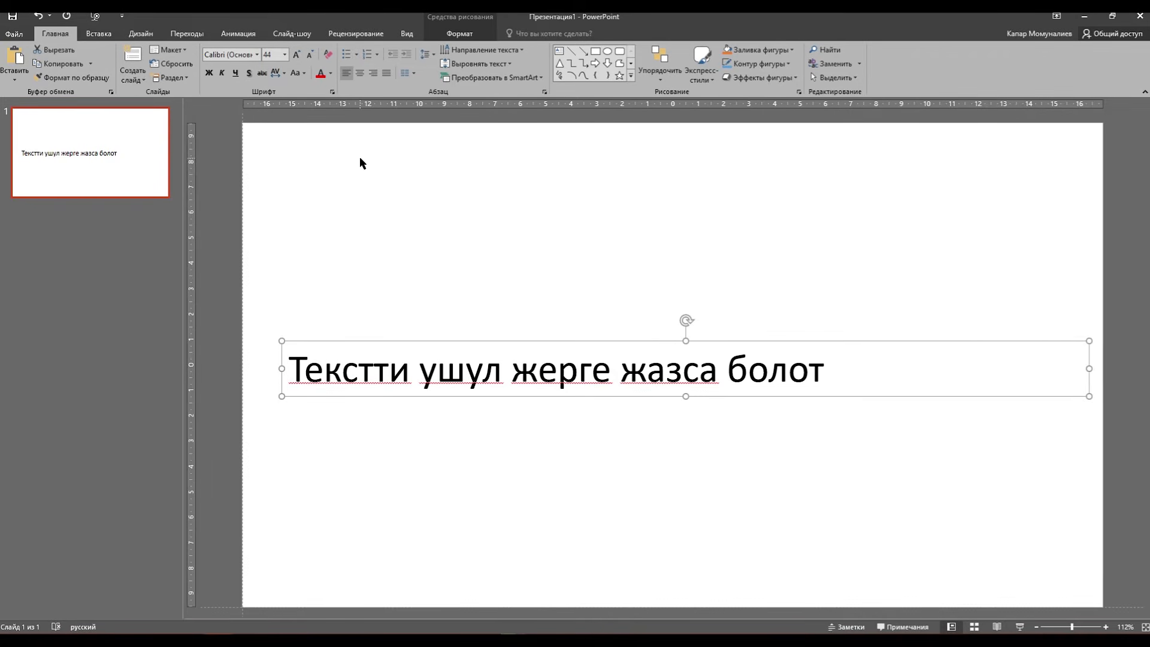
Try very tight and tight character spacing on the text, and set the spacing back to normal.
left_click(283, 73)
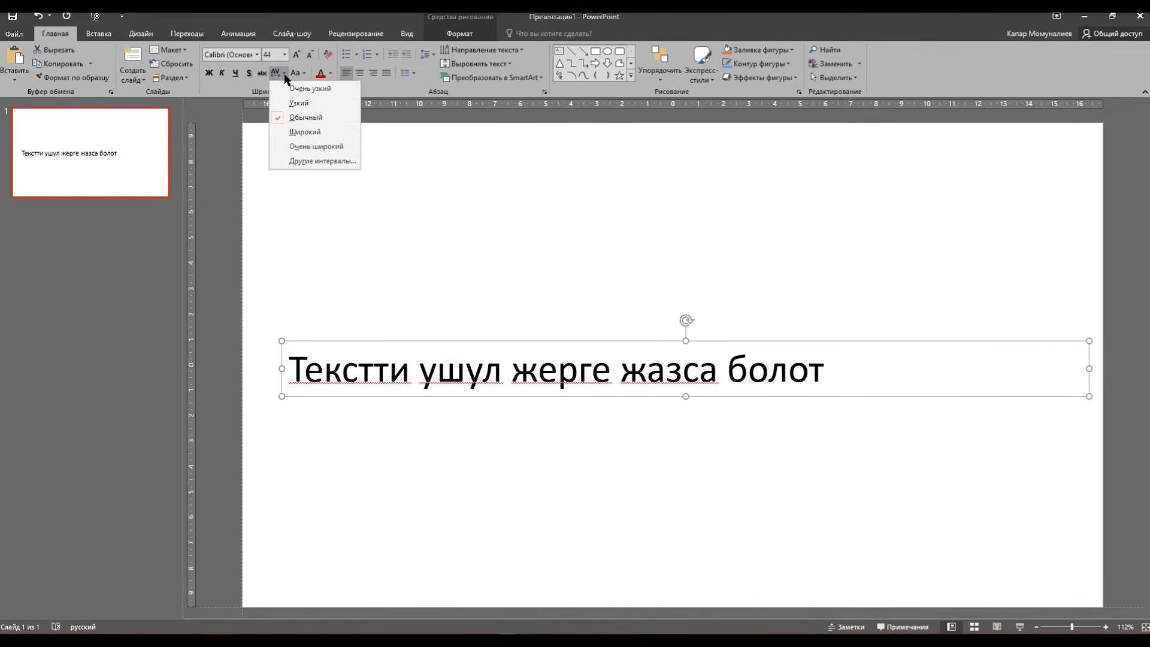
left_click(298, 89)
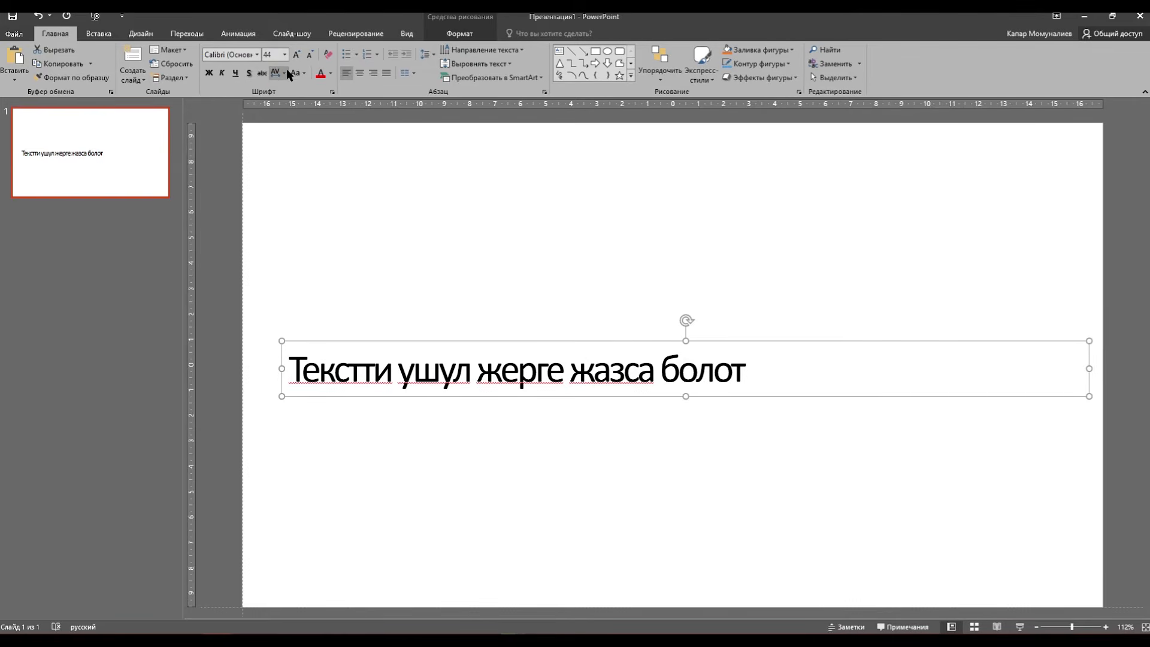
left_click(286, 69)
left_click(301, 104)
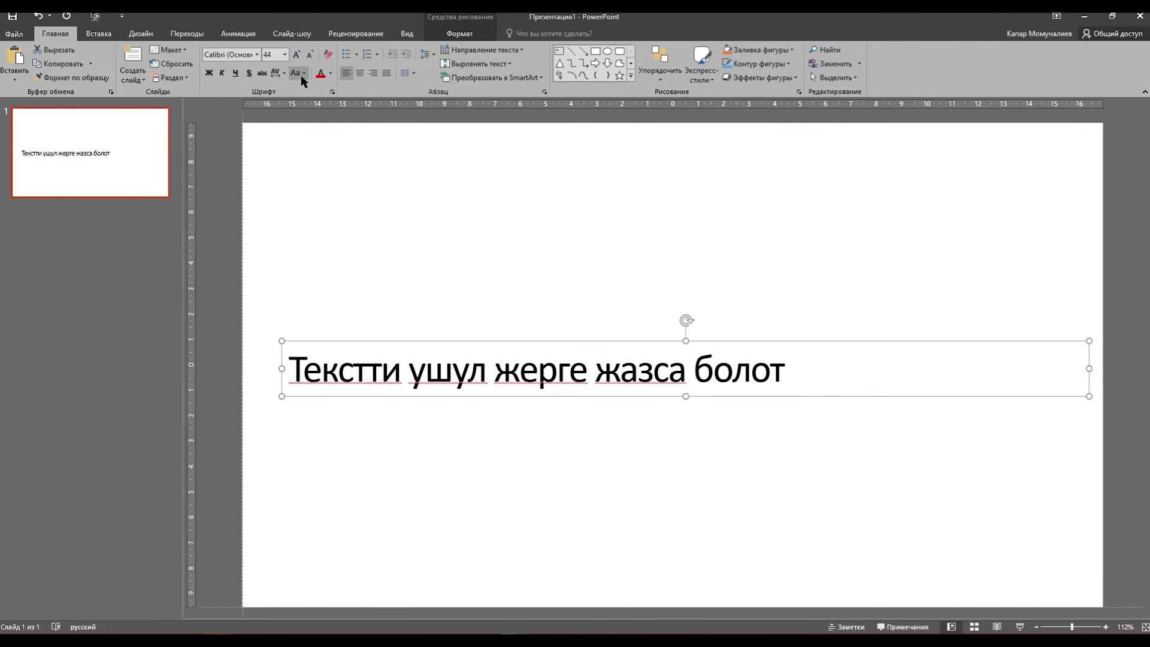
left_click(284, 72)
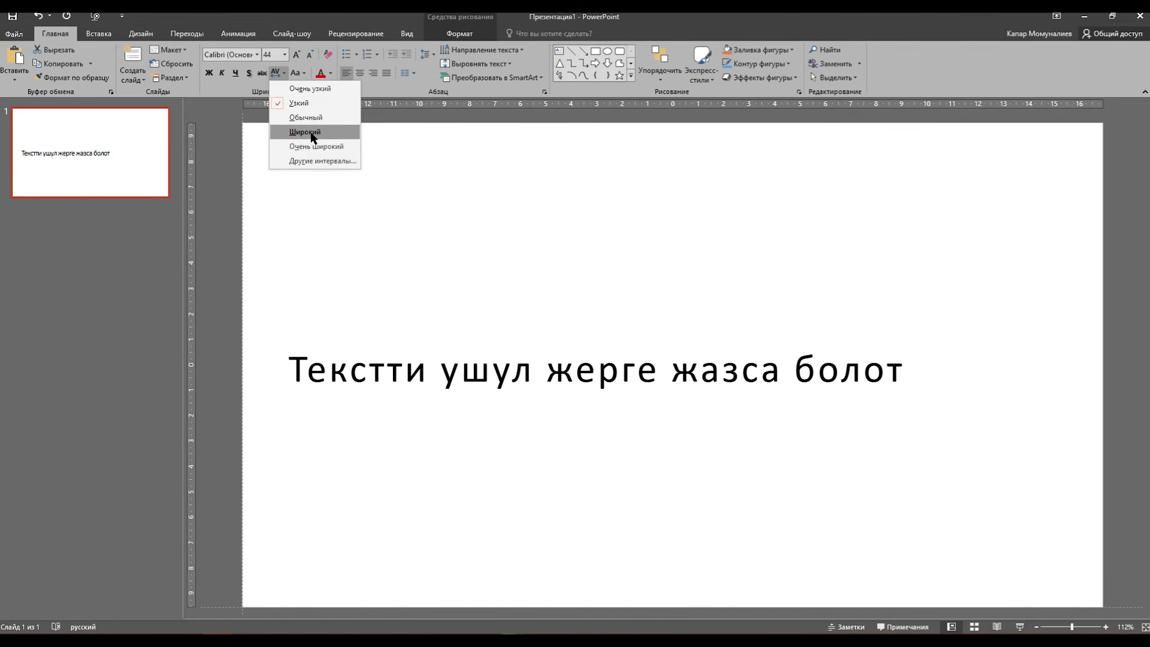
left_click(306, 118)
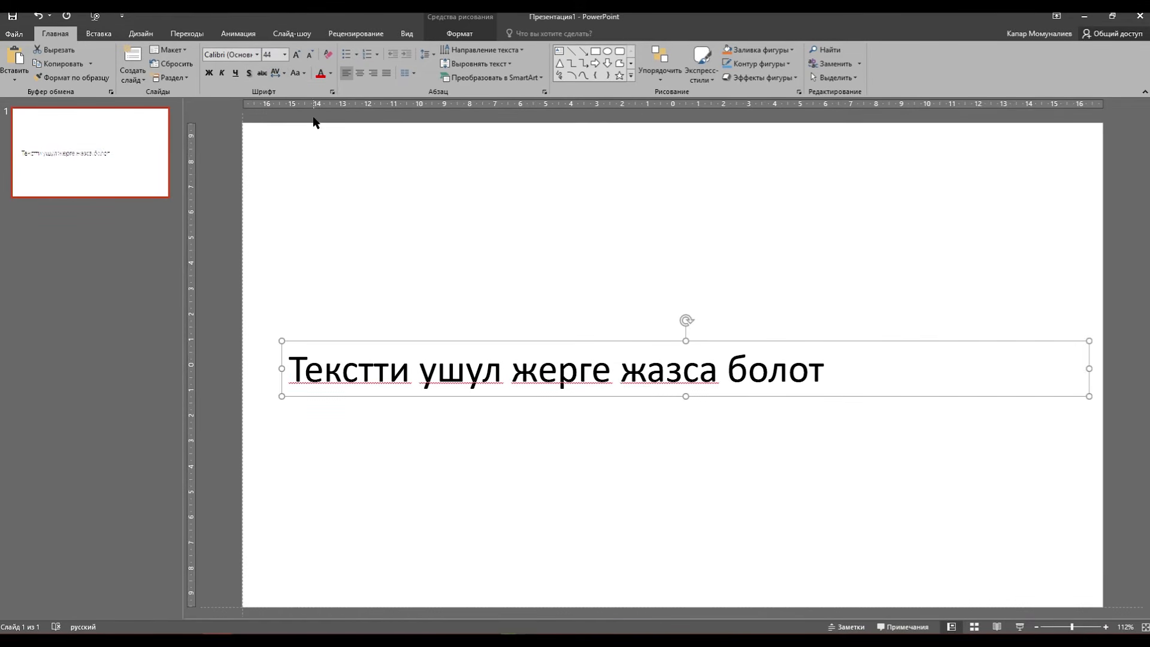
Set the text in the box to sentence case and colour it standard red.
left_click(302, 72)
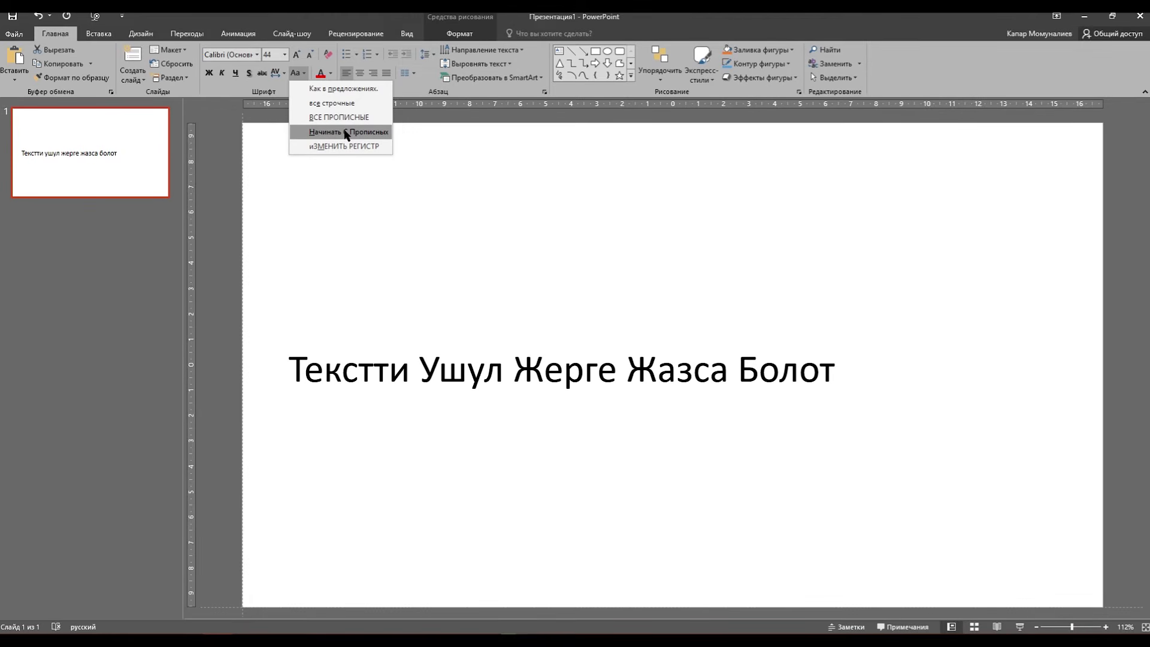
left_click(375, 90)
left_click(331, 73)
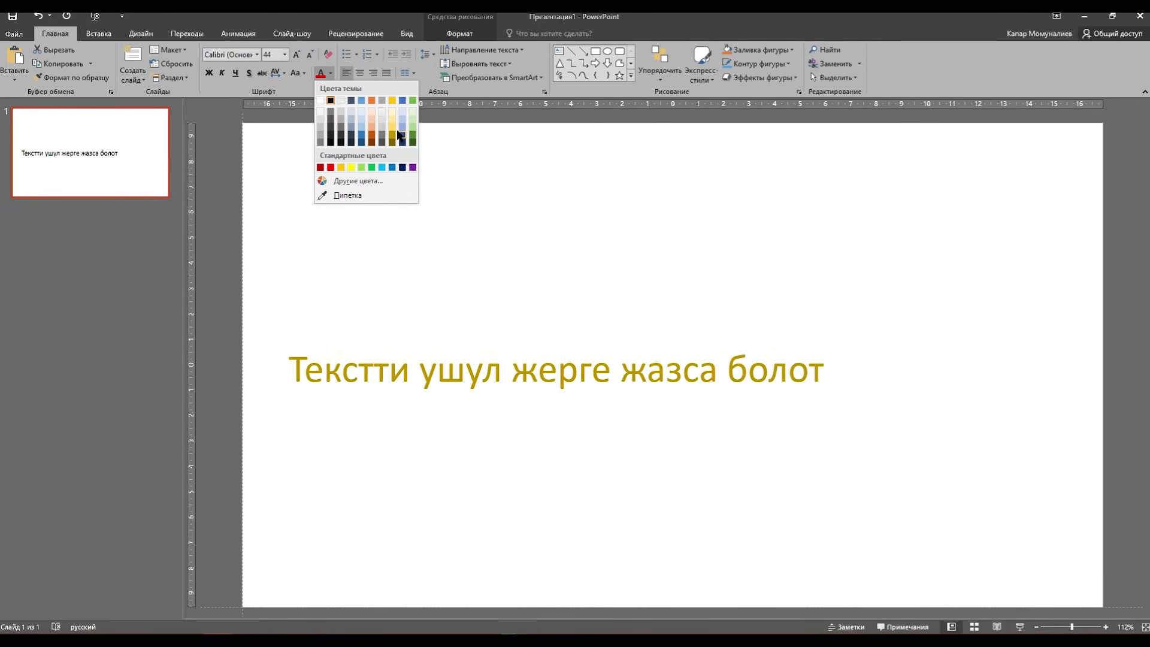
left_click(330, 167)
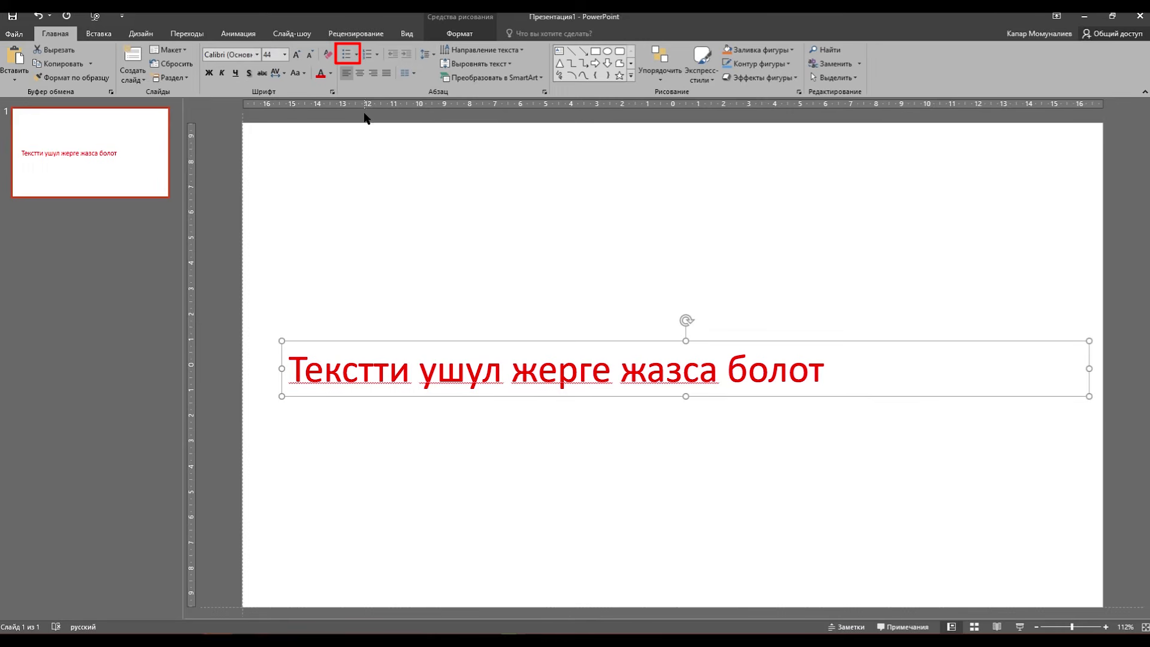
Apply check-mark bullets to the text and add a second line reading "Экинчи саптагы фраза".
left_click(357, 53)
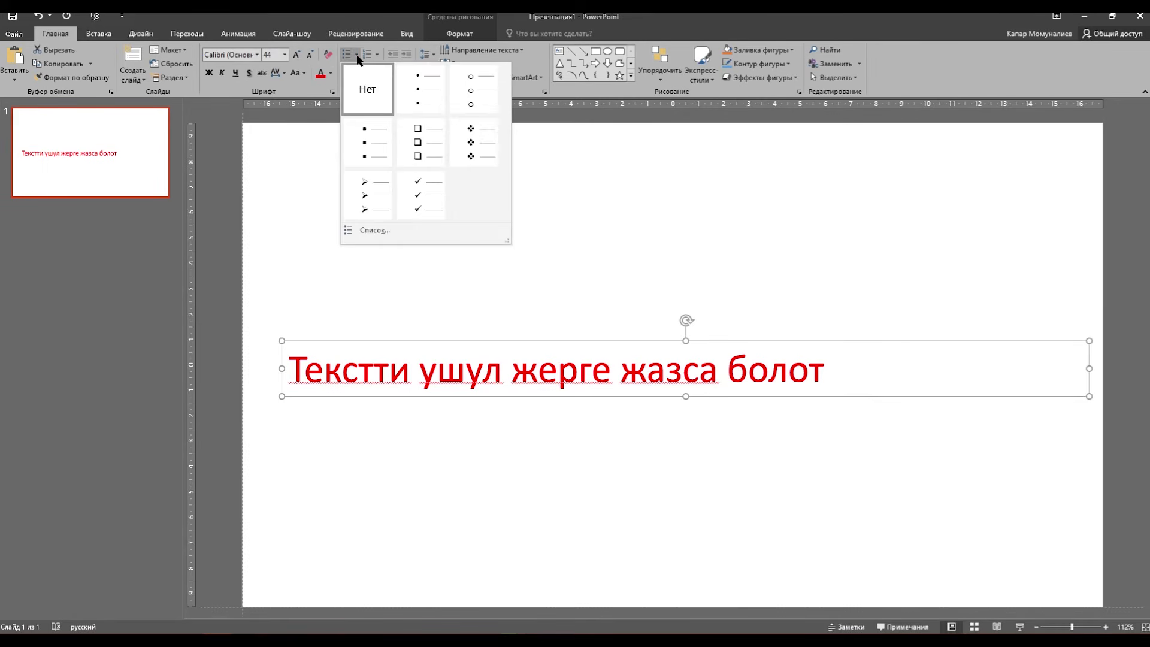
left_click(421, 187)
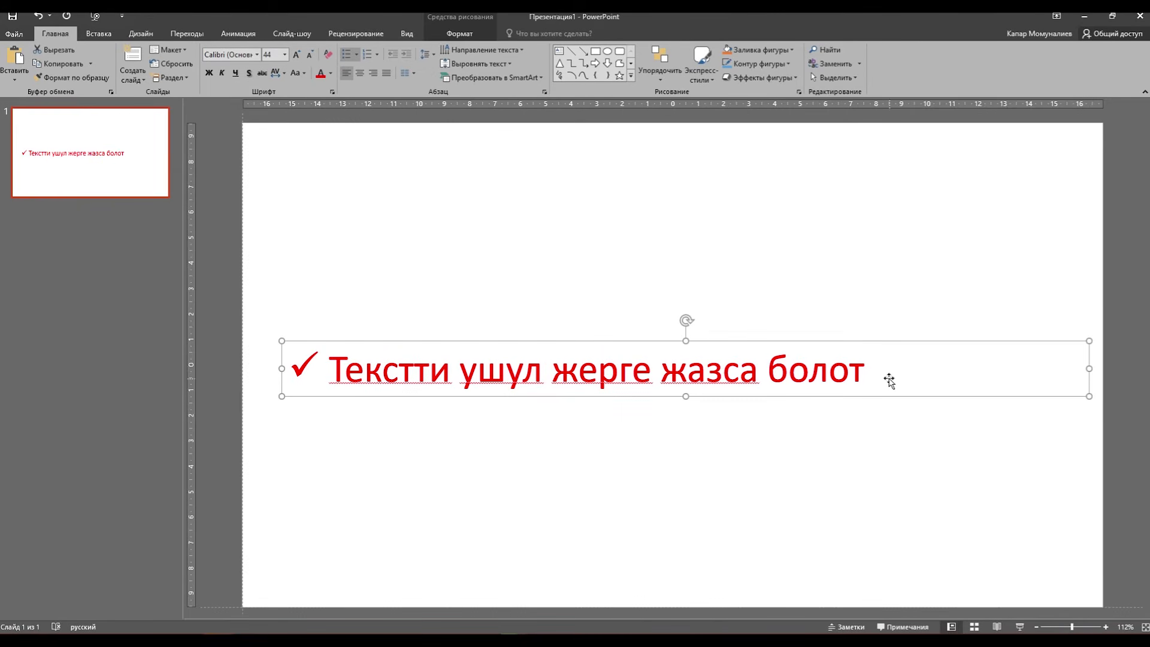
left_click(862, 367)
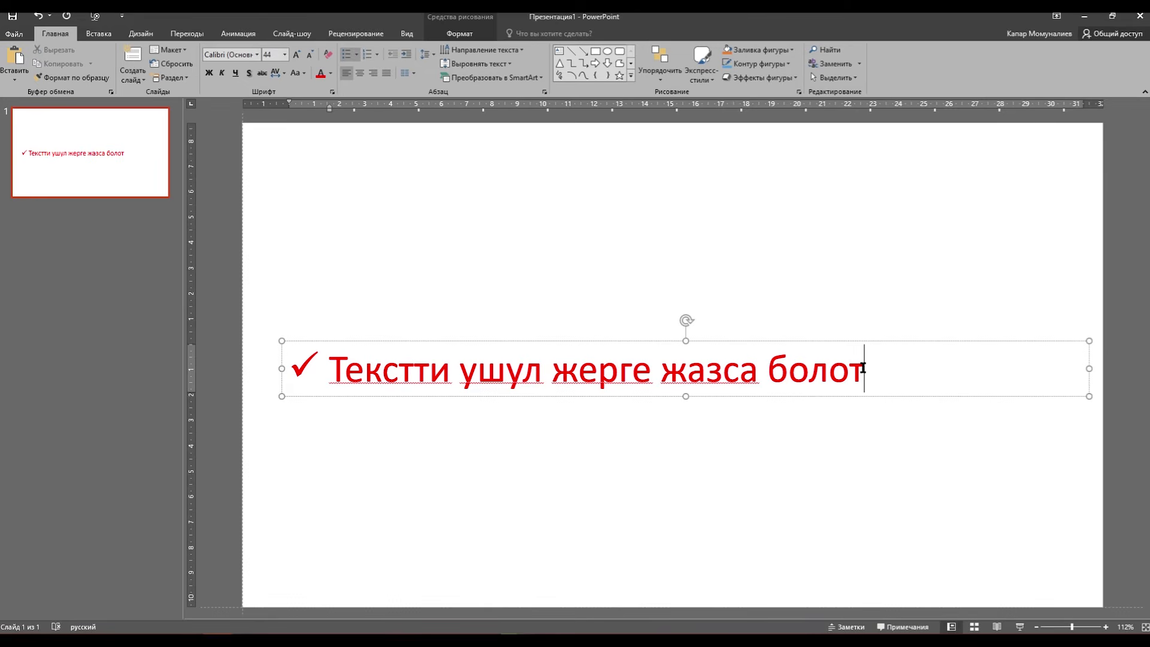
key("Return")
type("Экинчи ")
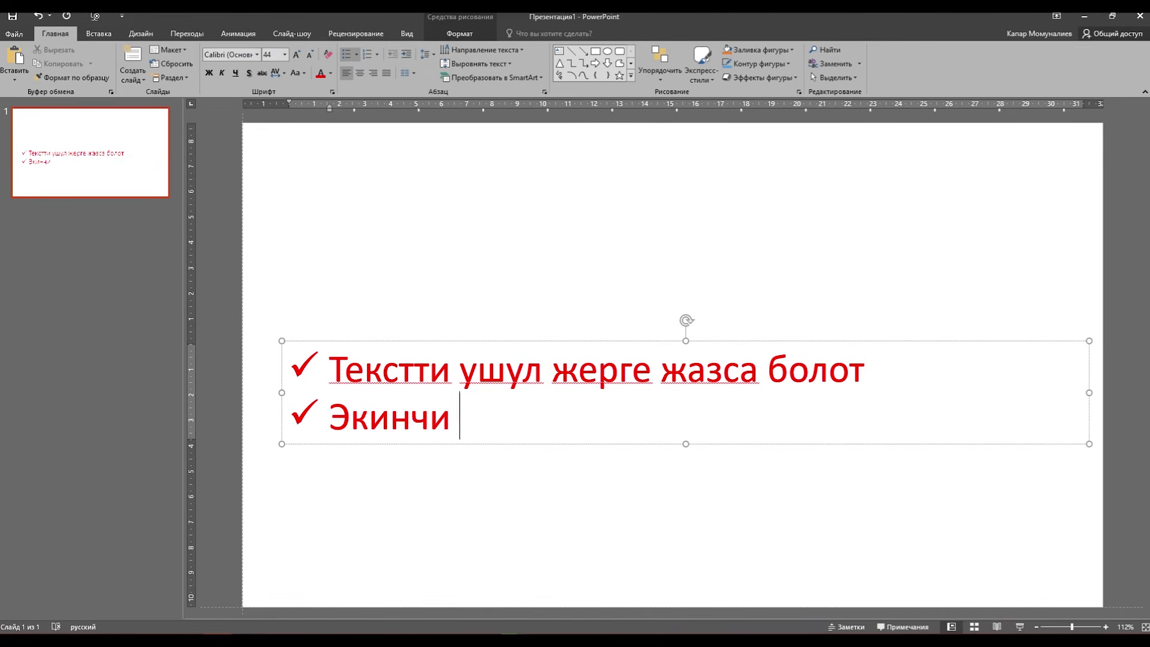
type("саптагы ")
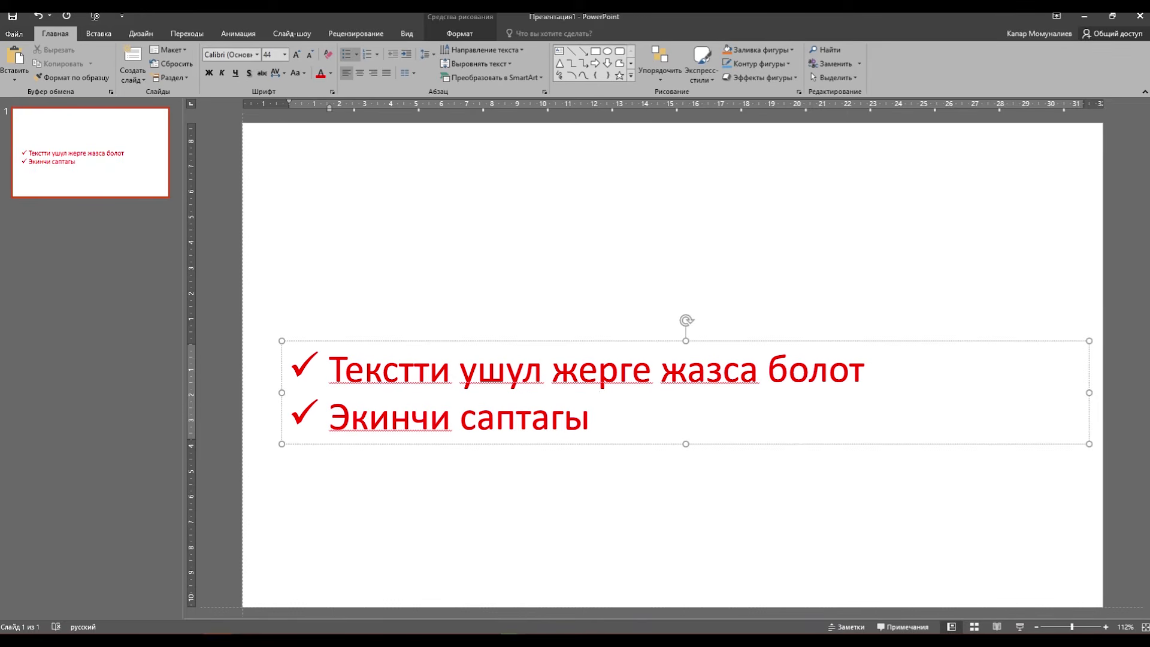
type("фраза")
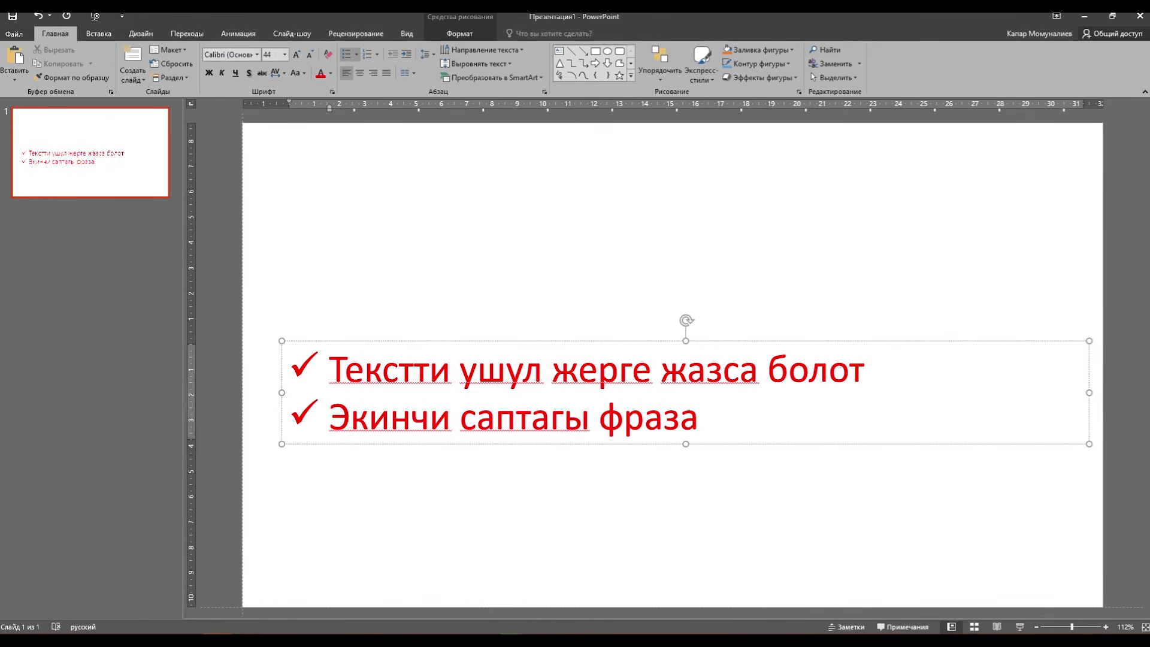
left_click(872, 341)
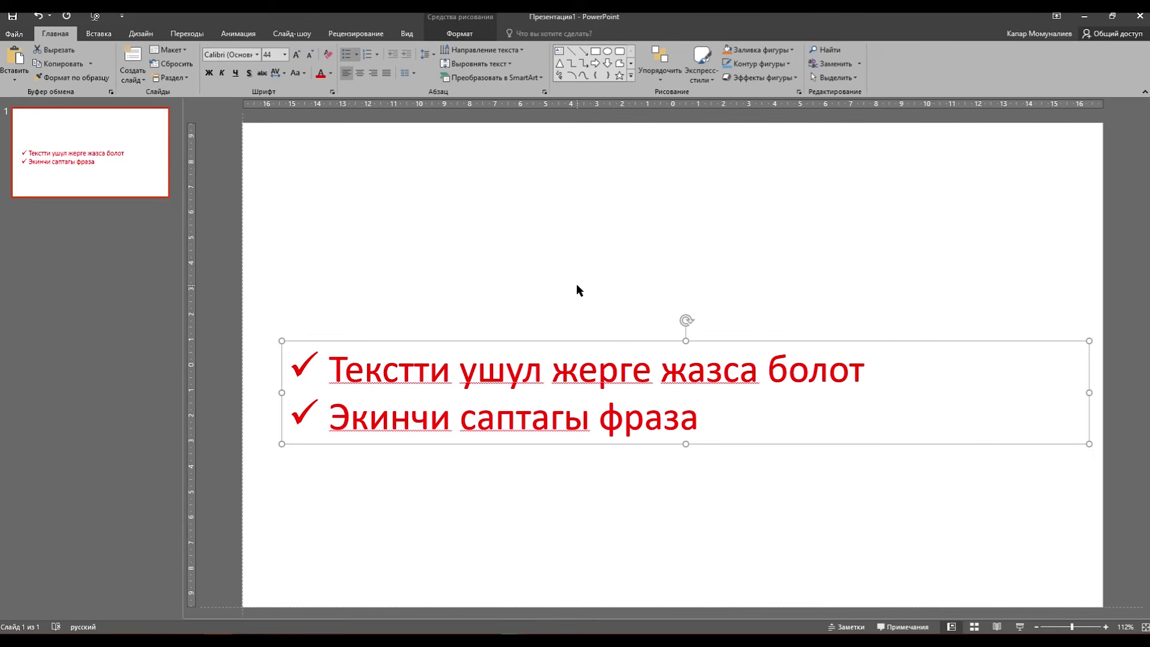
Replace the check-mark bullets on both lines with 1. 2. 3. numbering, and remove the numbering again.
left_click(357, 54)
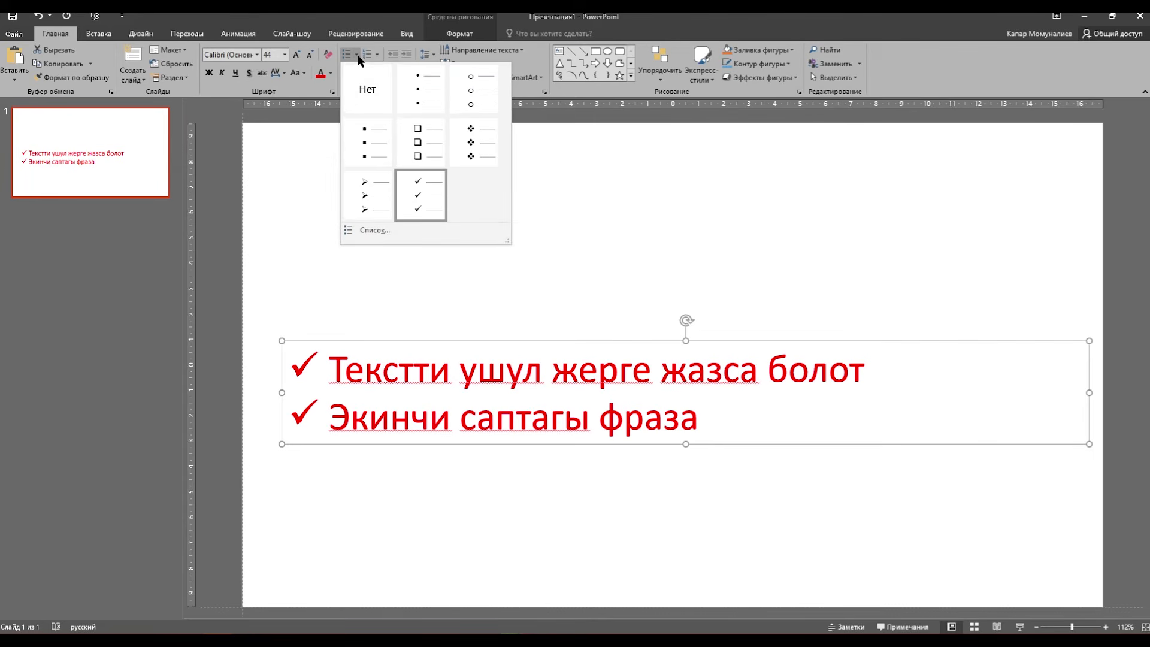
left_click(363, 90)
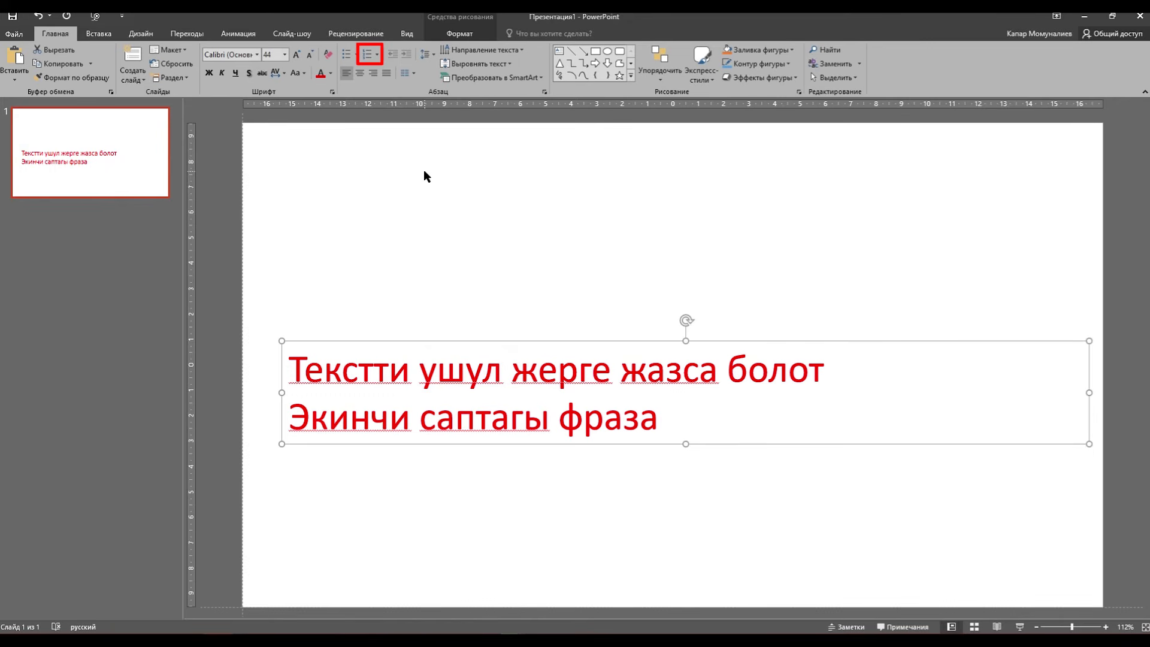
left_click(377, 55)
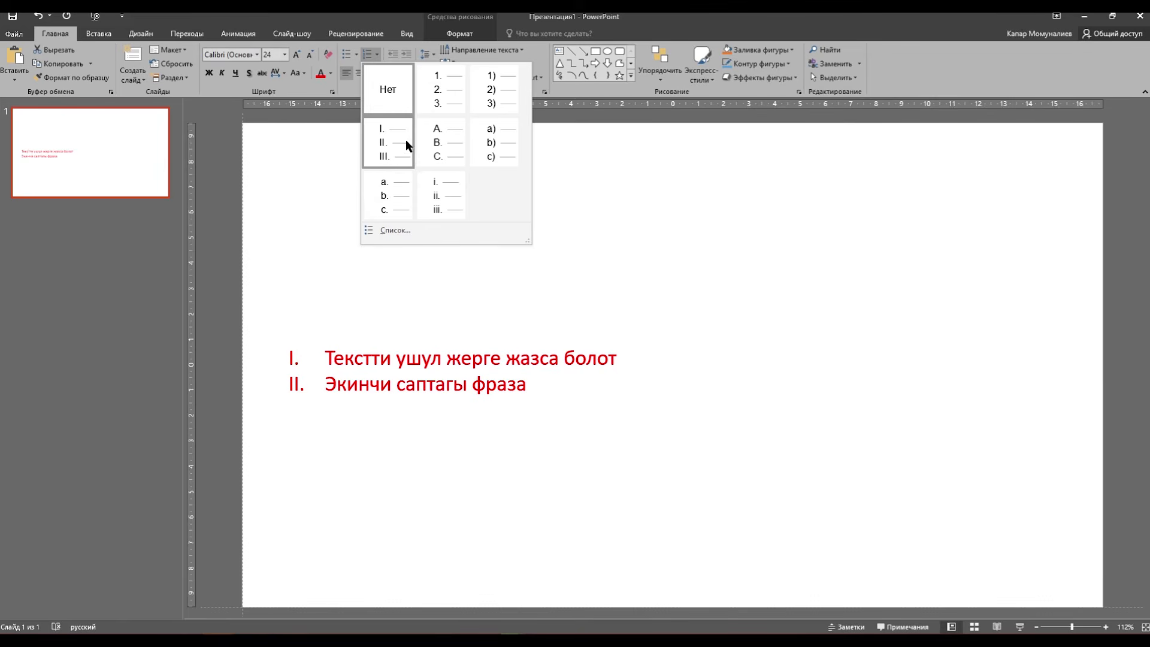
left_click(448, 100)
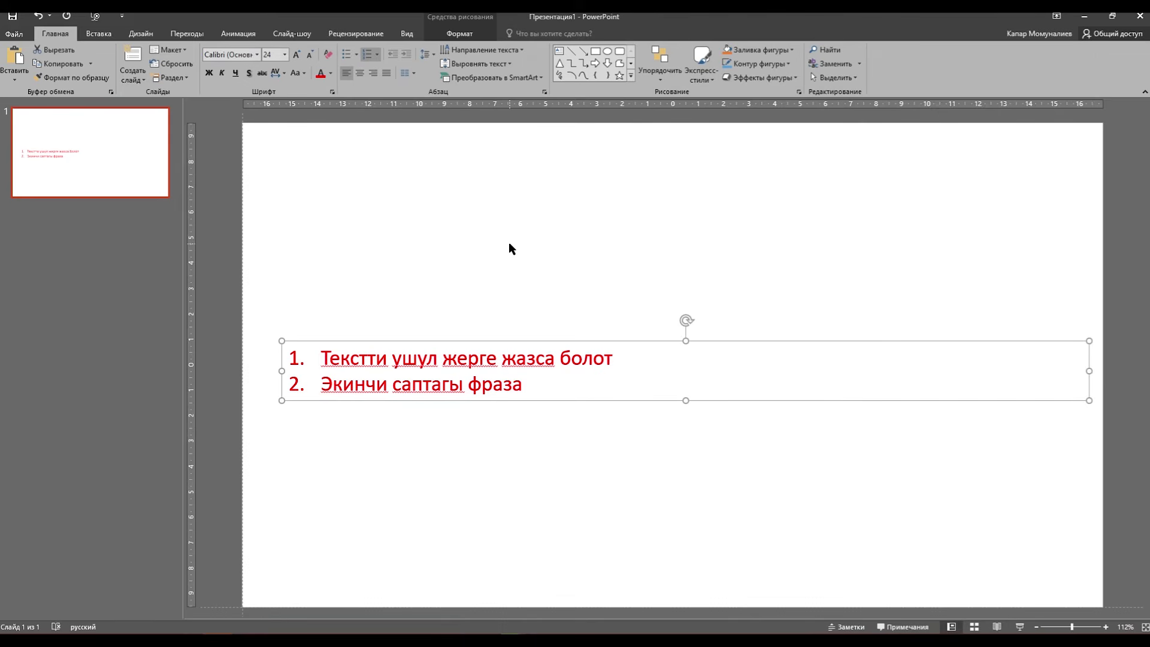
left_click(371, 58)
Try right, left and centre alignment on the two lines, and justify them.
left_click(375, 73)
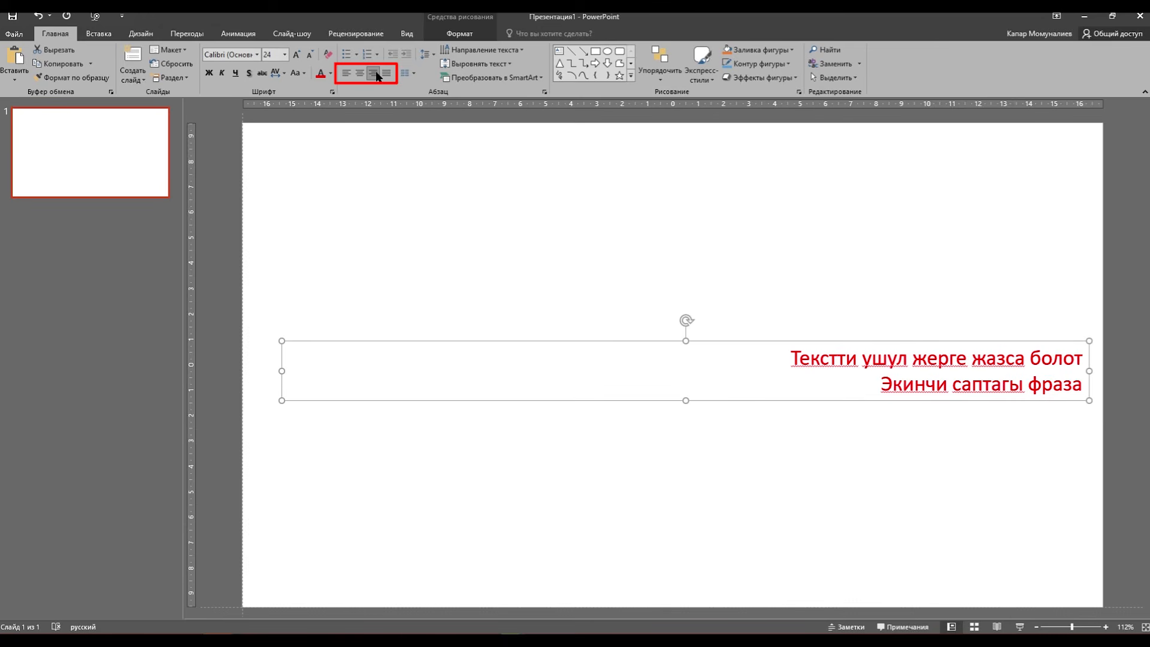
left_click(352, 77)
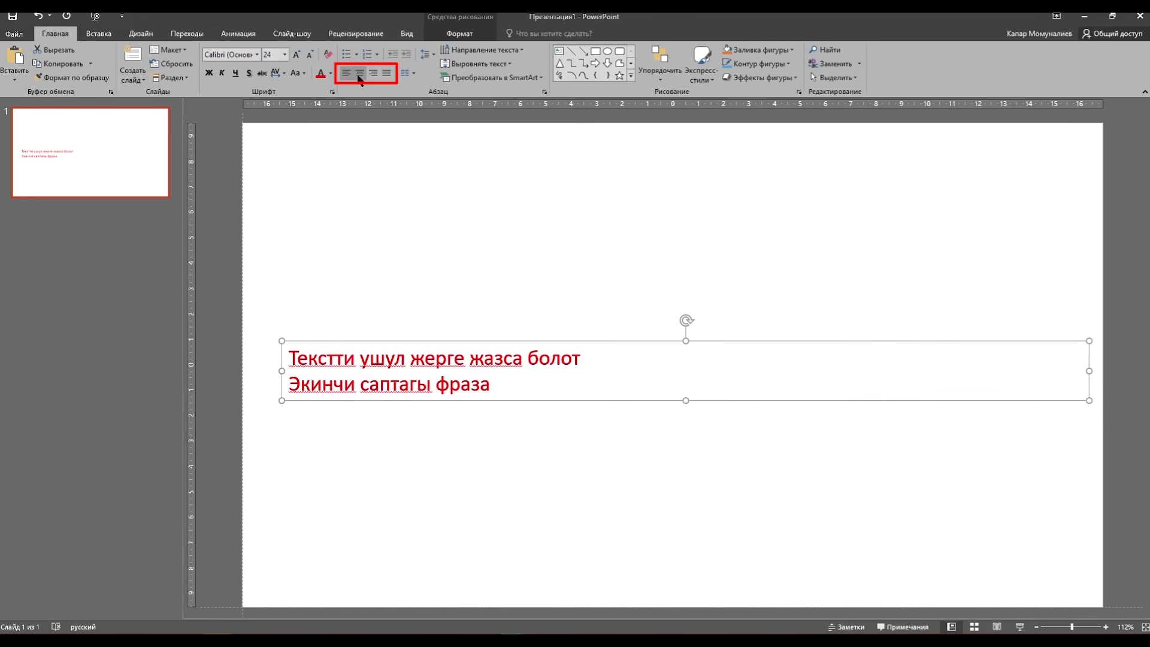
left_click(359, 78)
left_click(386, 73)
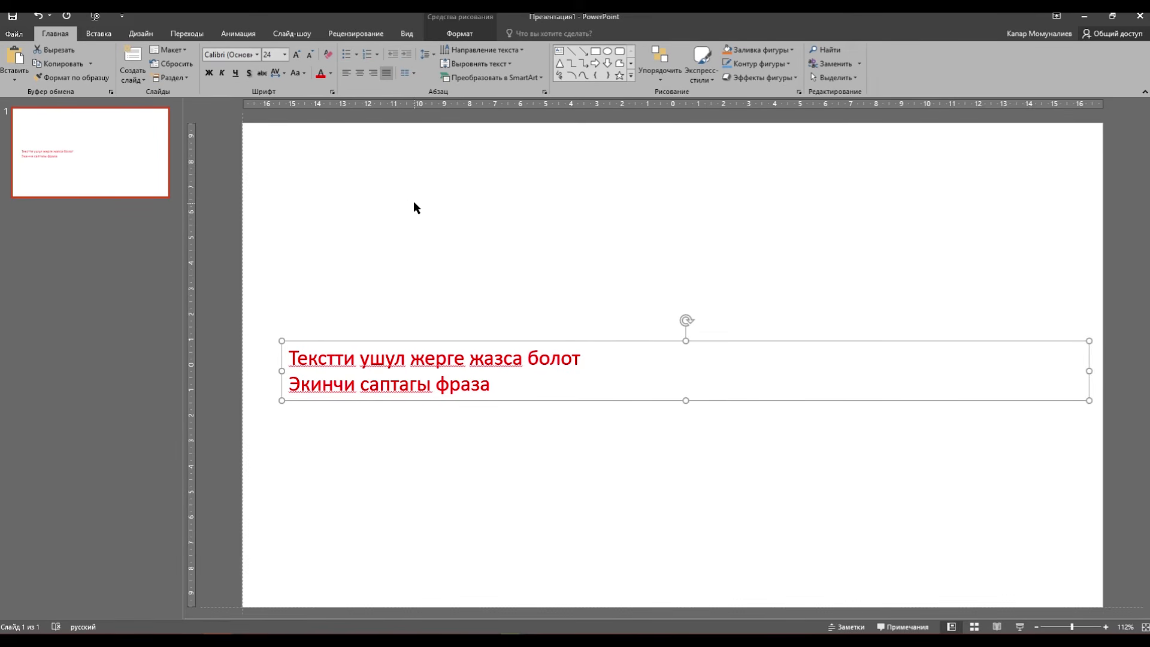
Arrange the text box in two columns and preview three columns without applying them.
left_click(412, 74)
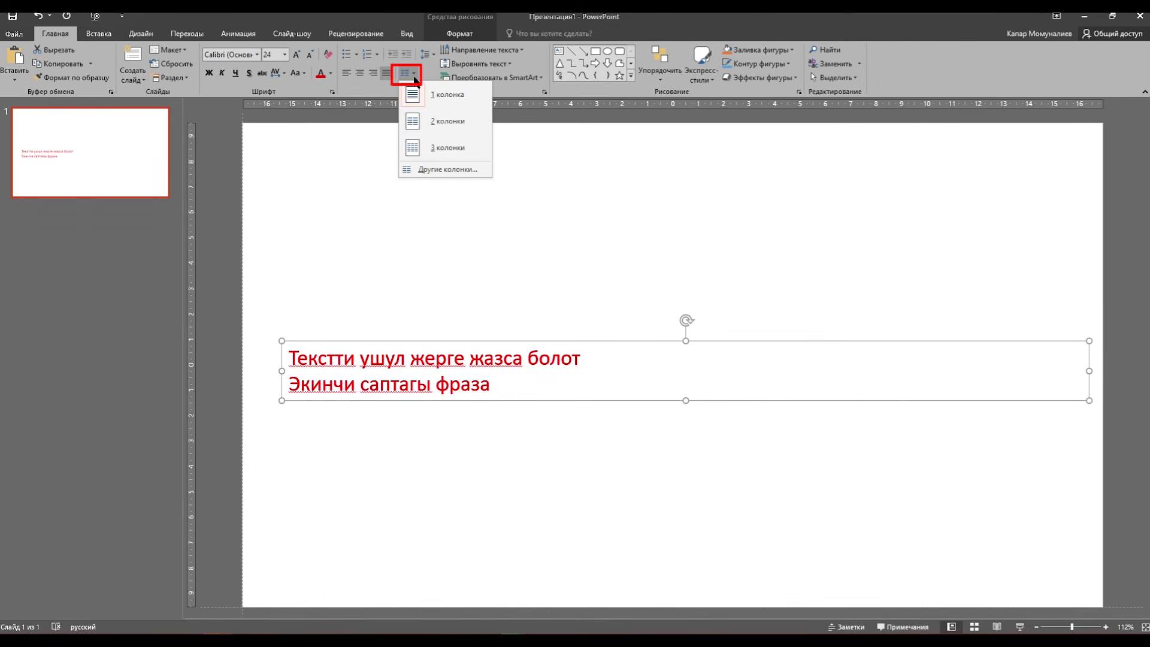
left_click(424, 120)
left_click(412, 73)
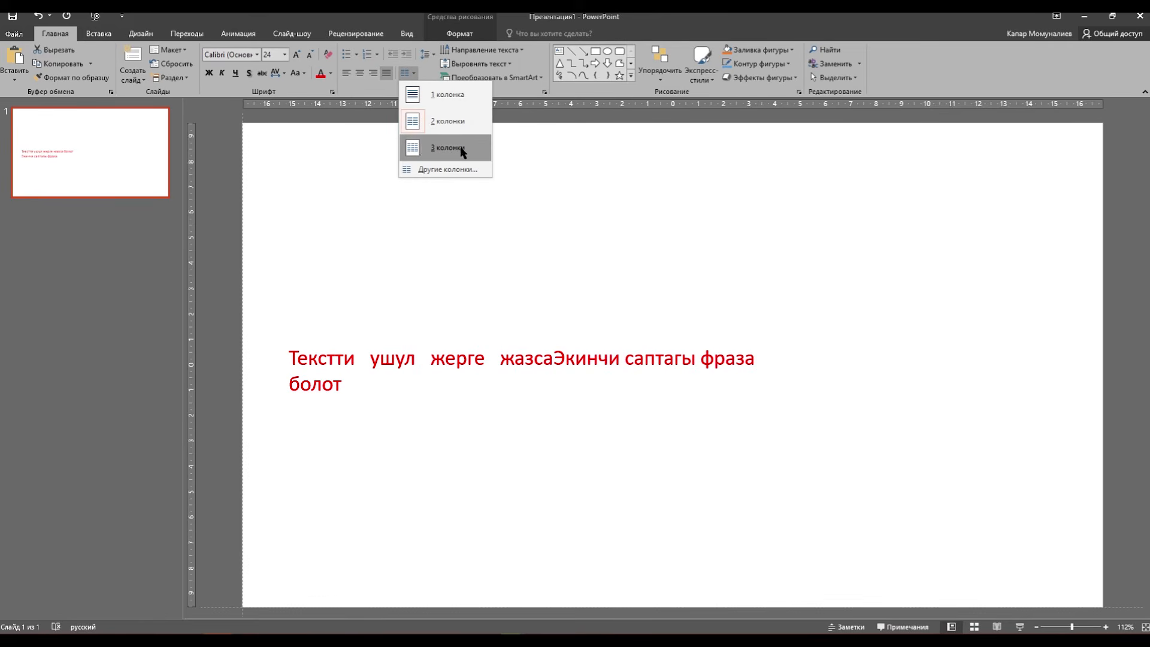
left_click(577, 167)
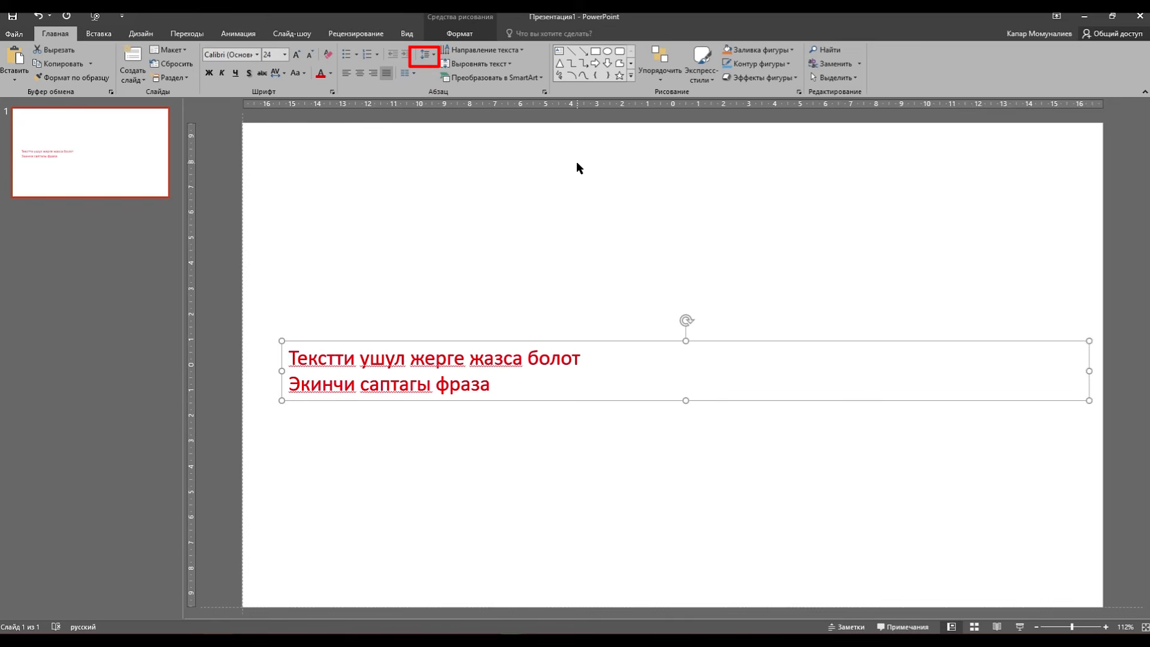
Preview 2.0 line spacing and view the vertical text alignment options without applying either.
left_click(426, 54)
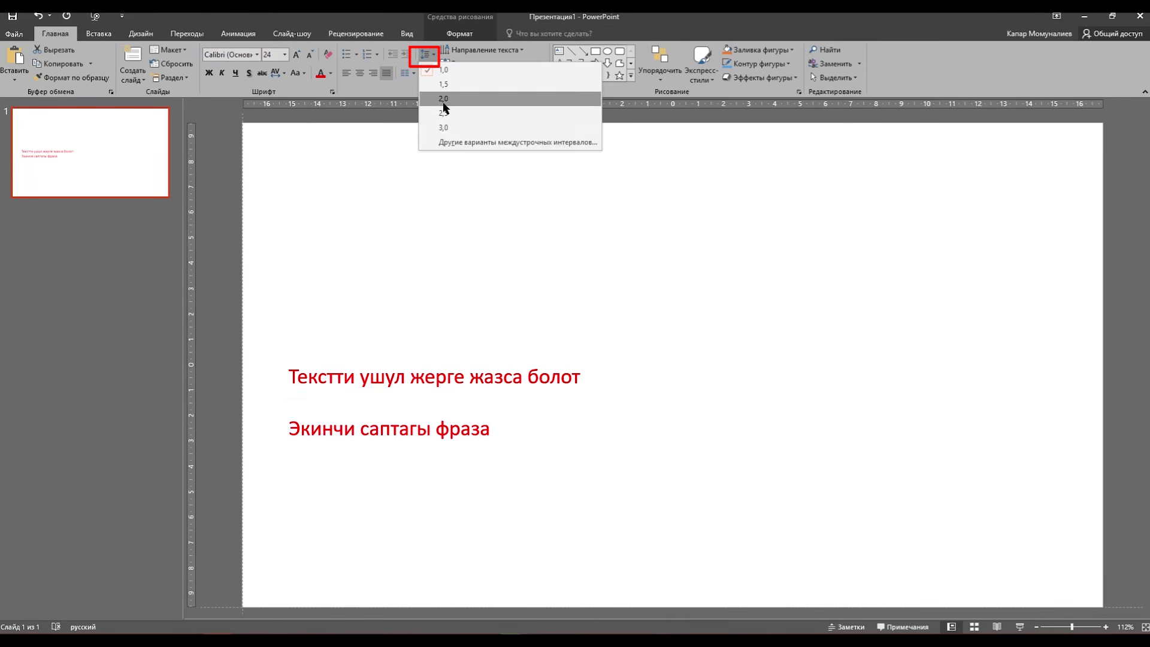
left_click(321, 170)
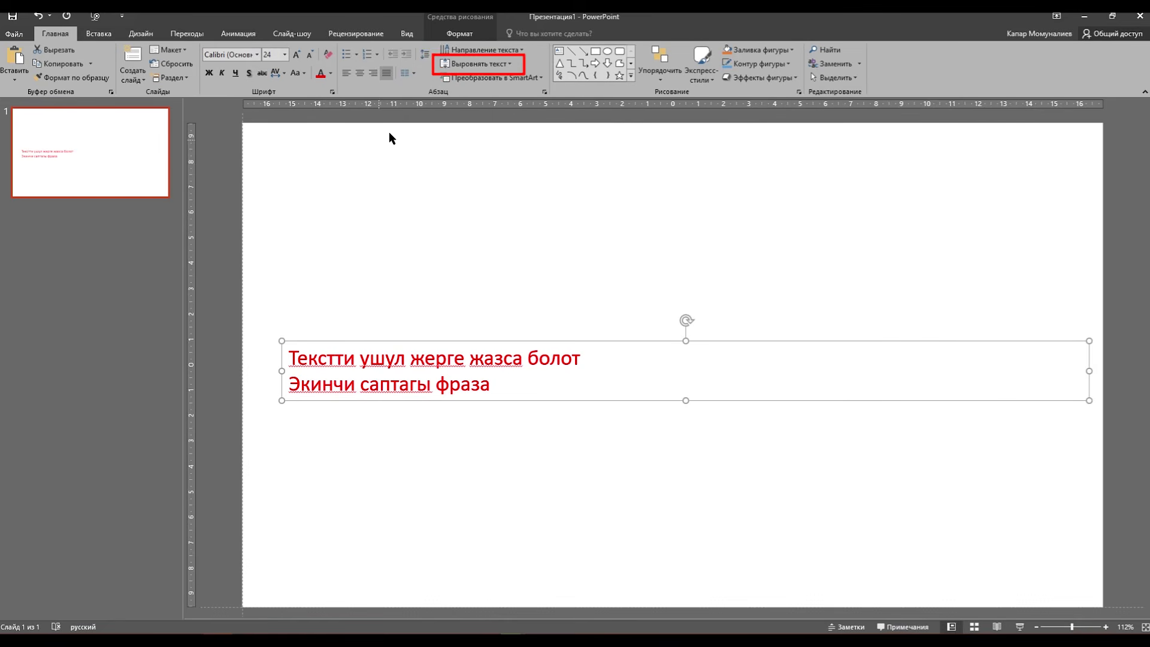
left_click(509, 63)
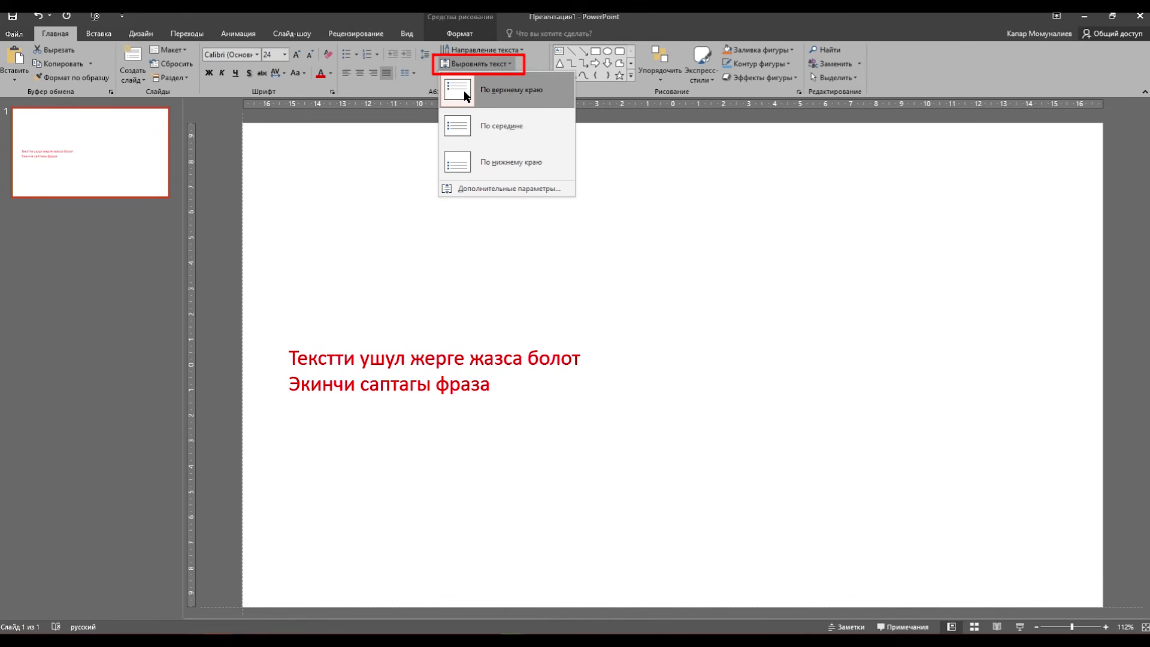
left_click(692, 225)
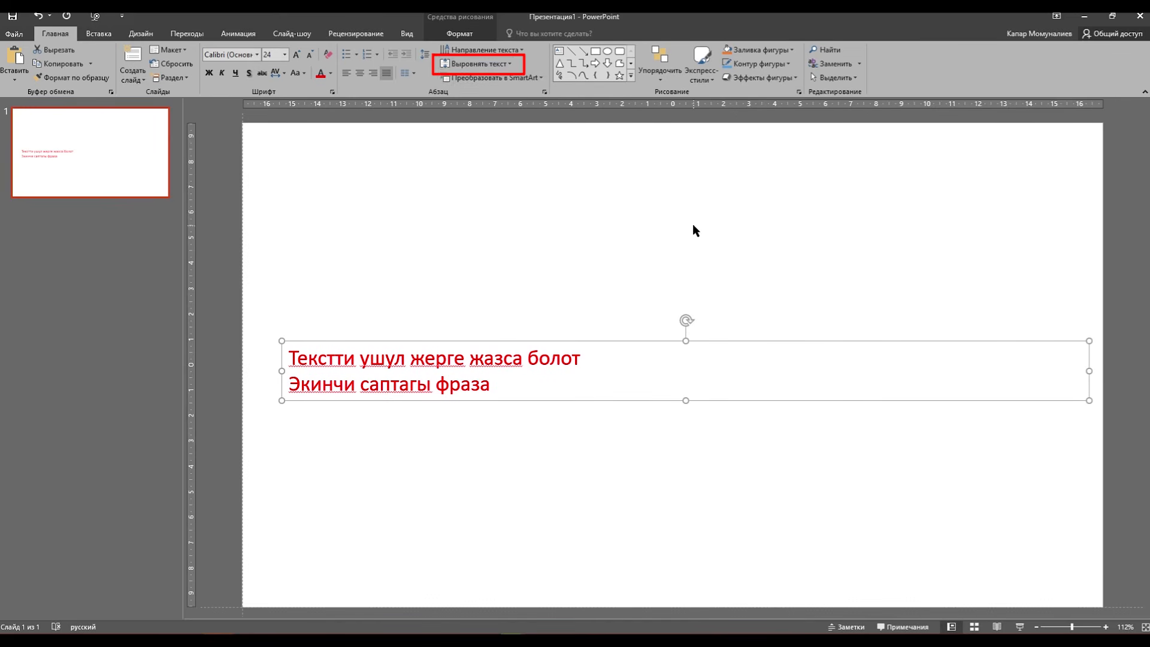
Preview the text rotated 270°, keep it horizontal, and move the text box to the upper part of the slide.
left_click(518, 52)
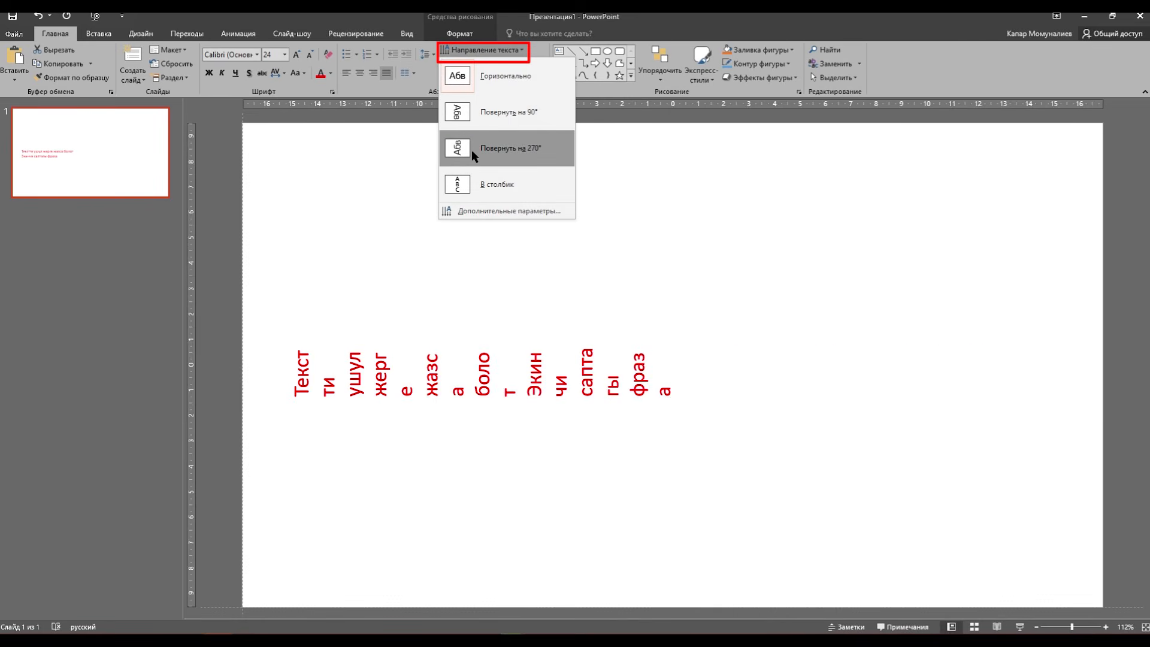
left_click(470, 84)
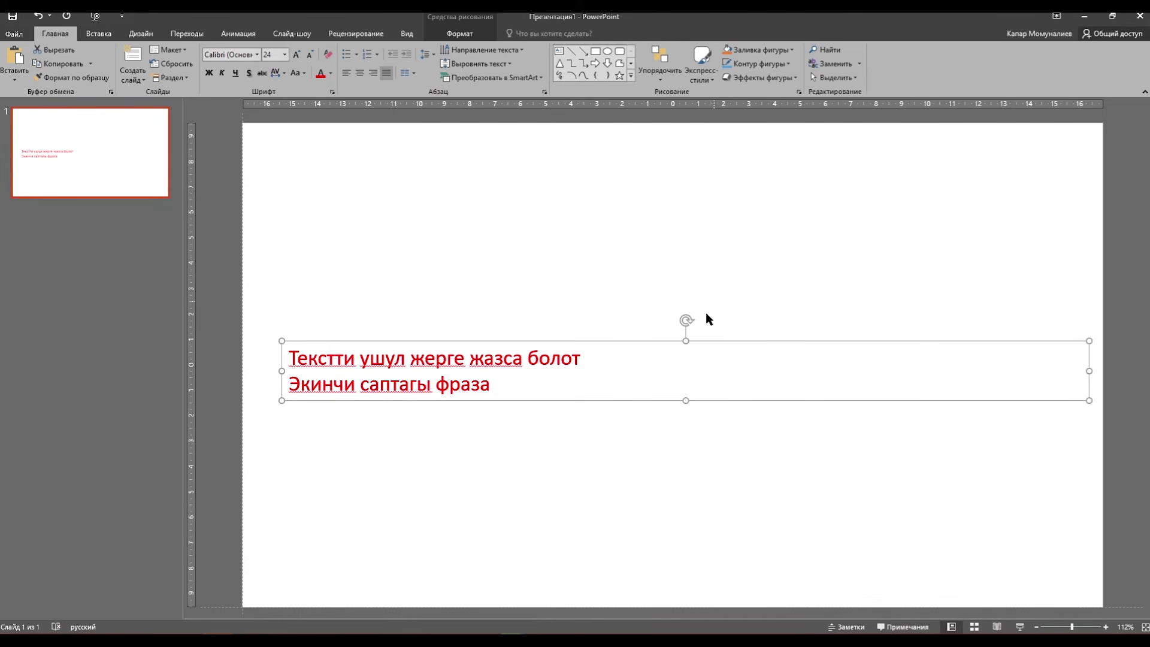
left_click_drag(664, 349, 649, 190)
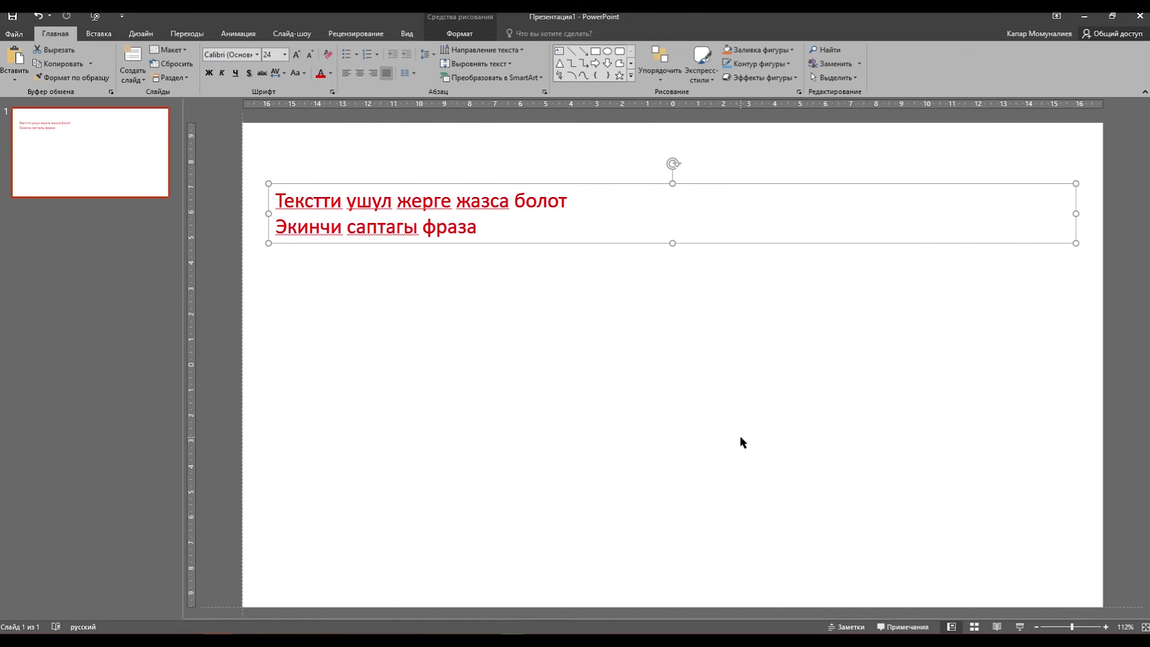
Deselect and reselect the whole text box, and toggle bold on and off for both of its lines.
left_click(710, 257)
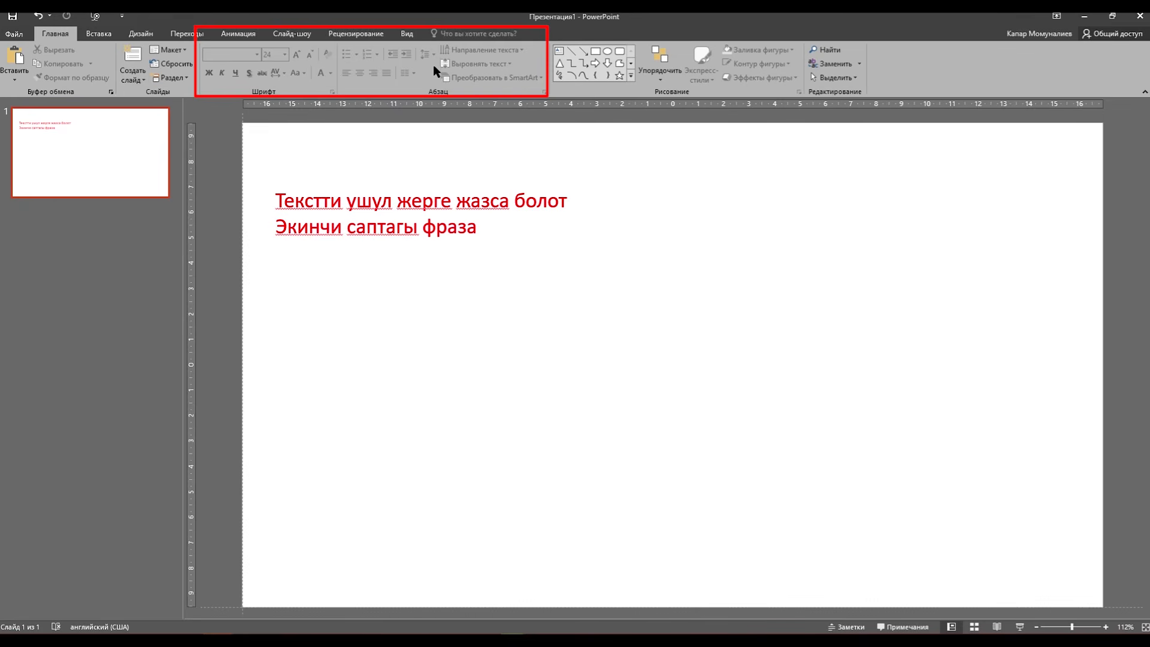
left_click(455, 186)
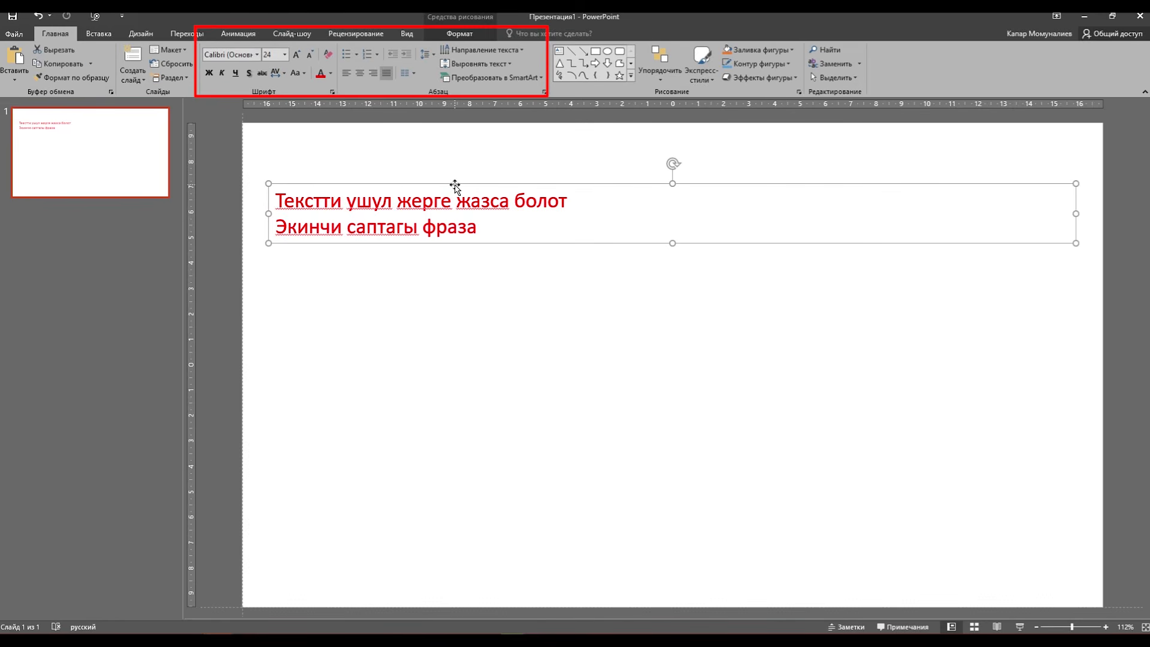
left_click(209, 73)
left_click(209, 73)
left_click(209, 73)
left_click(209, 73)
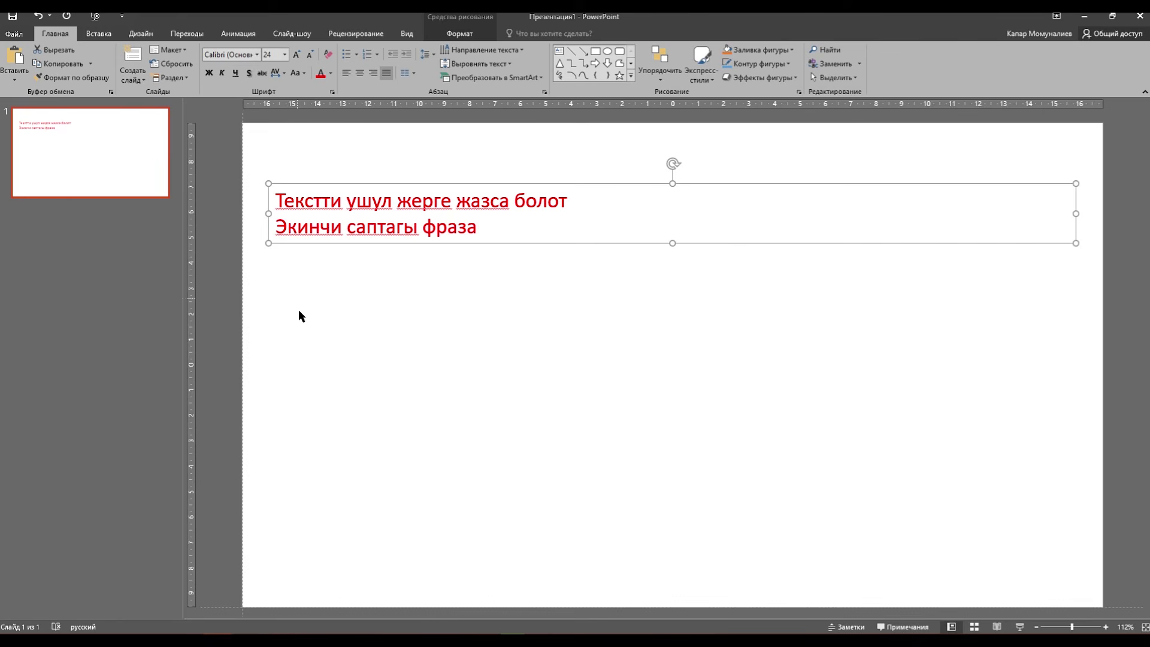
Make only the word "Экинчи" at the start of the second line bold and blue.
left_click(275, 225)
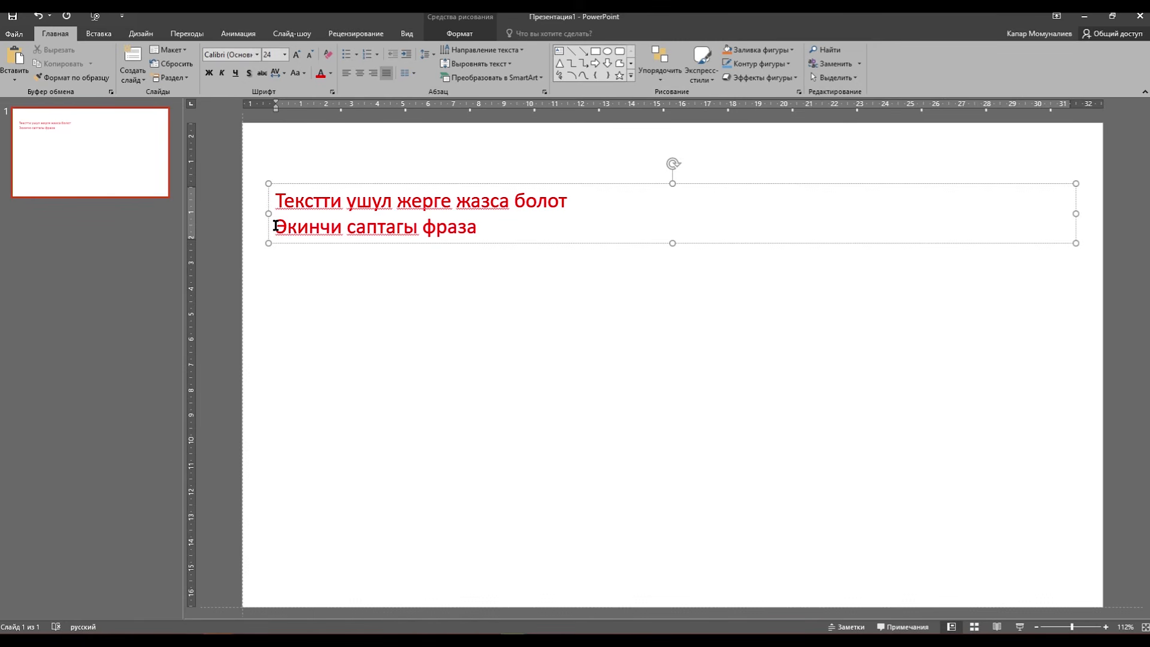
left_click_drag(274, 226, 338, 230)
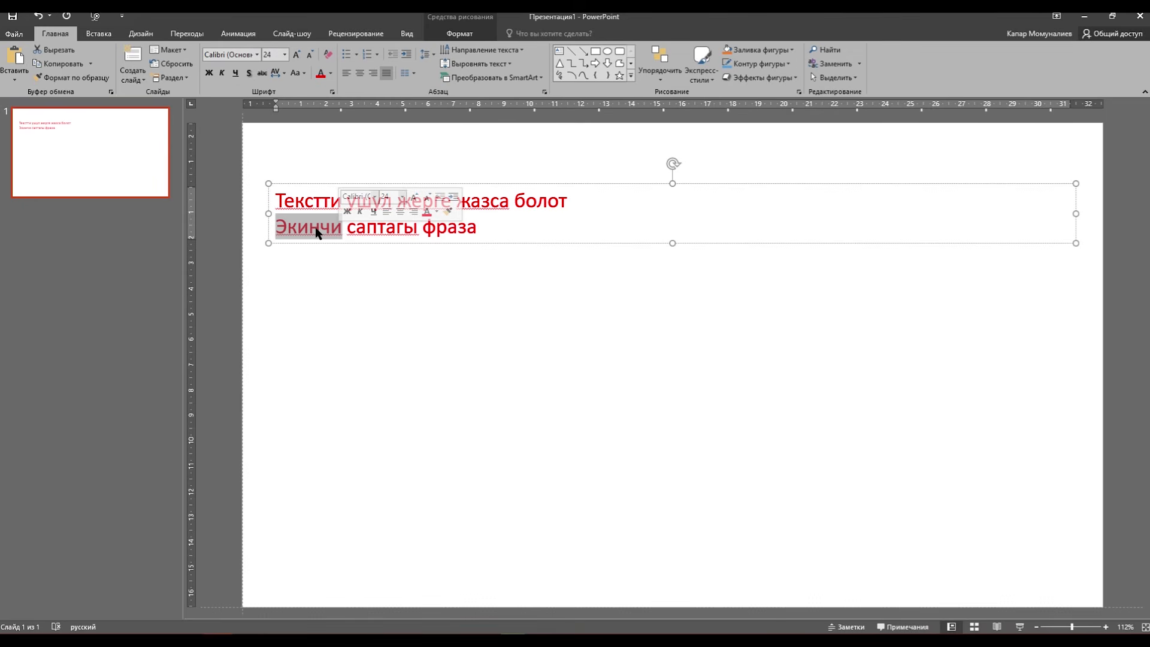
left_click(209, 73)
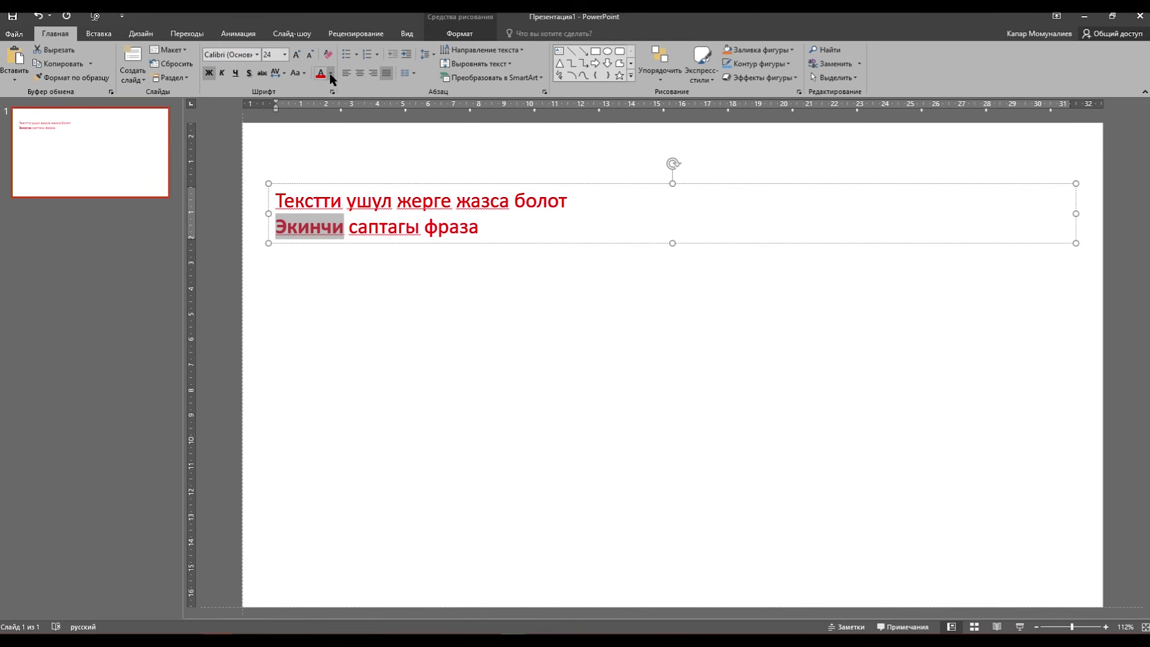
left_click(330, 73)
left_click(364, 137)
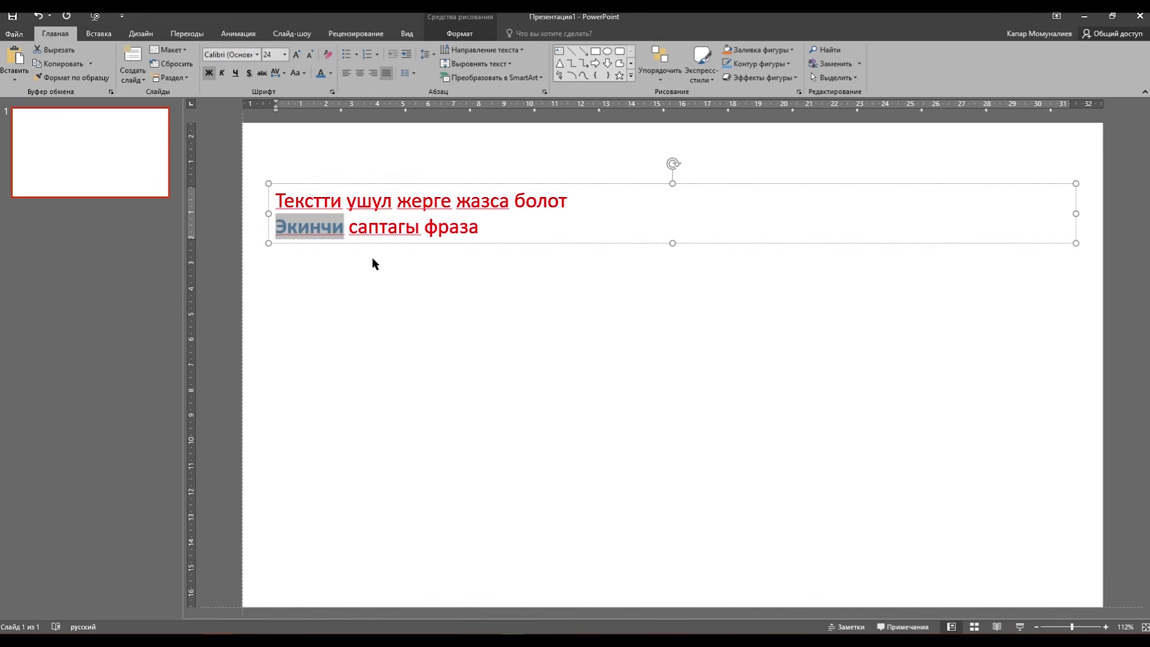